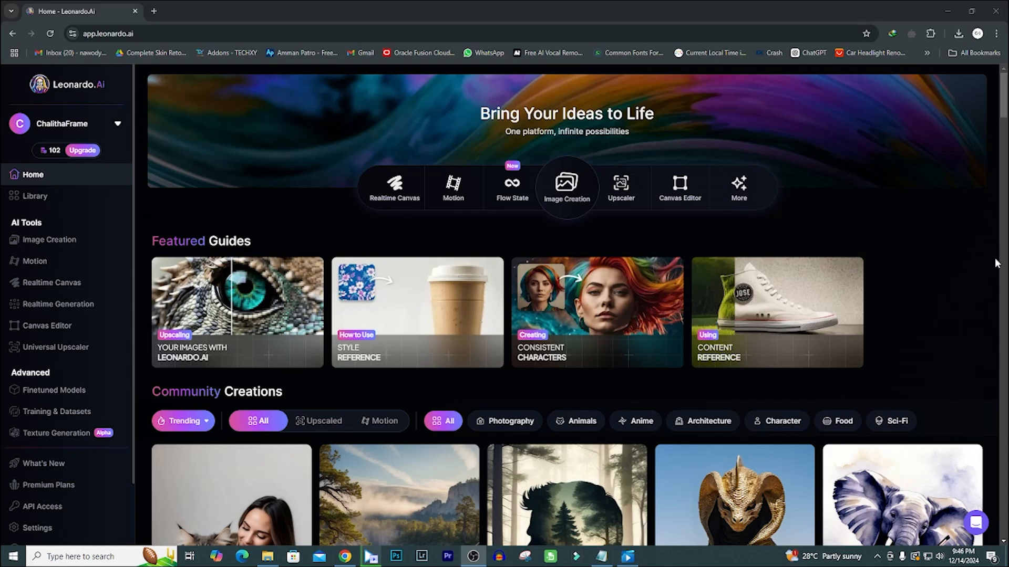
- Browse the community creations gallery on the home page and return to its beginning
click(1005, 107)
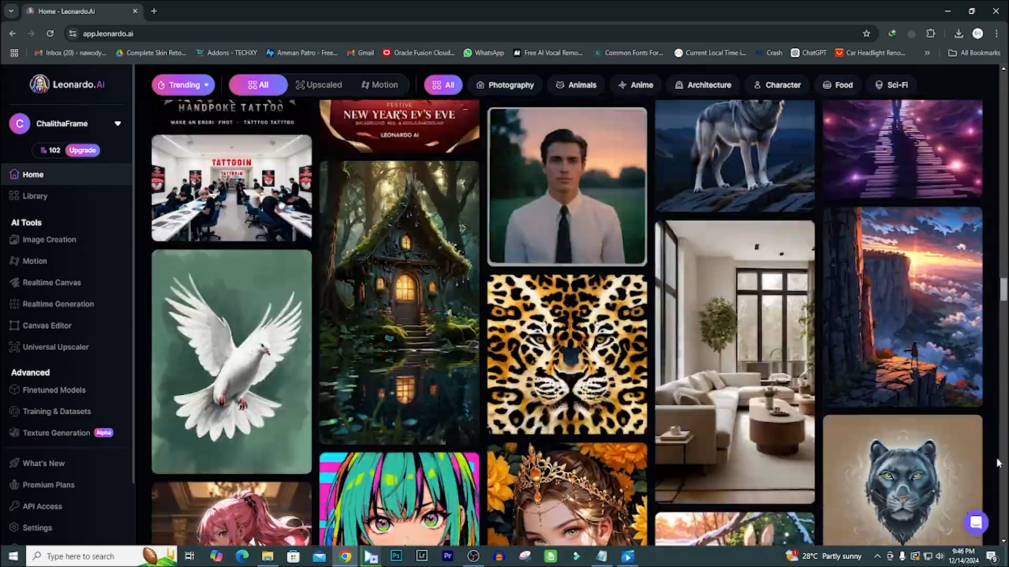
scroll(1000, 364, down, 10)
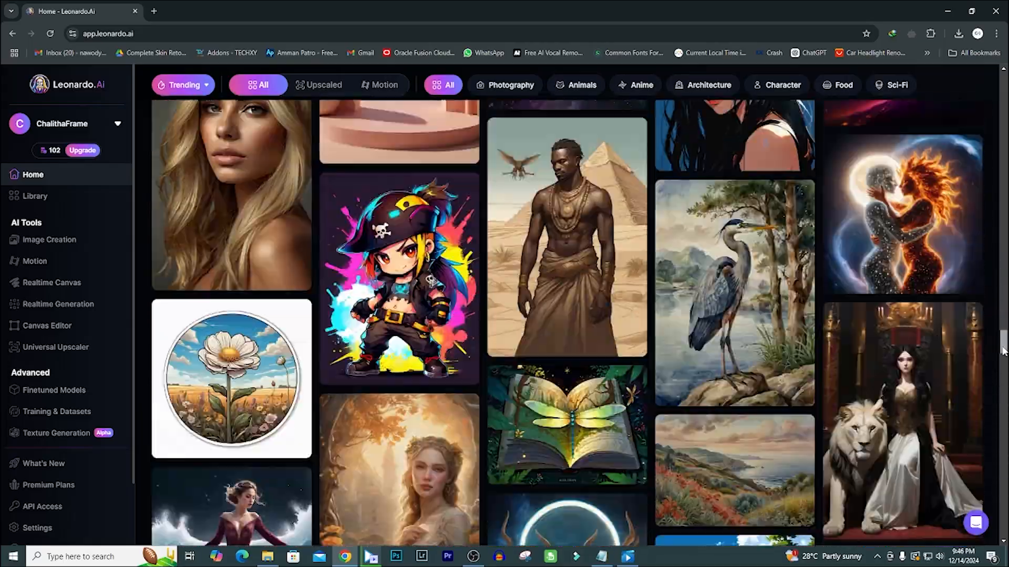
scroll(1000, 342, up, 20)
scroll(1000, 314, up, 20)
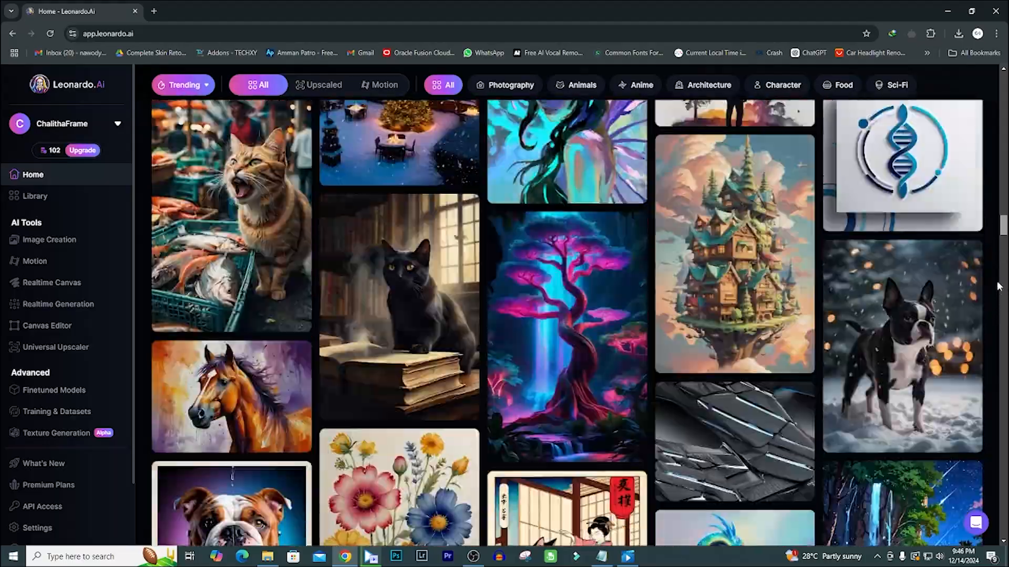
scroll(990, 200, up, 15)
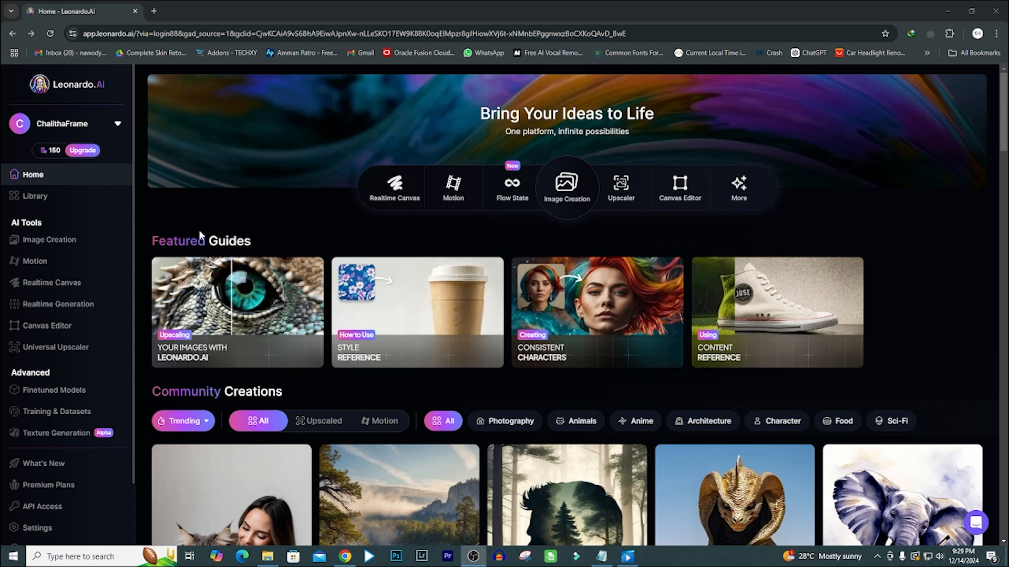
- Open Realtime Canvas and paint the whole drawing area green (#00FF03) with a size 200 brush
click(74, 288)
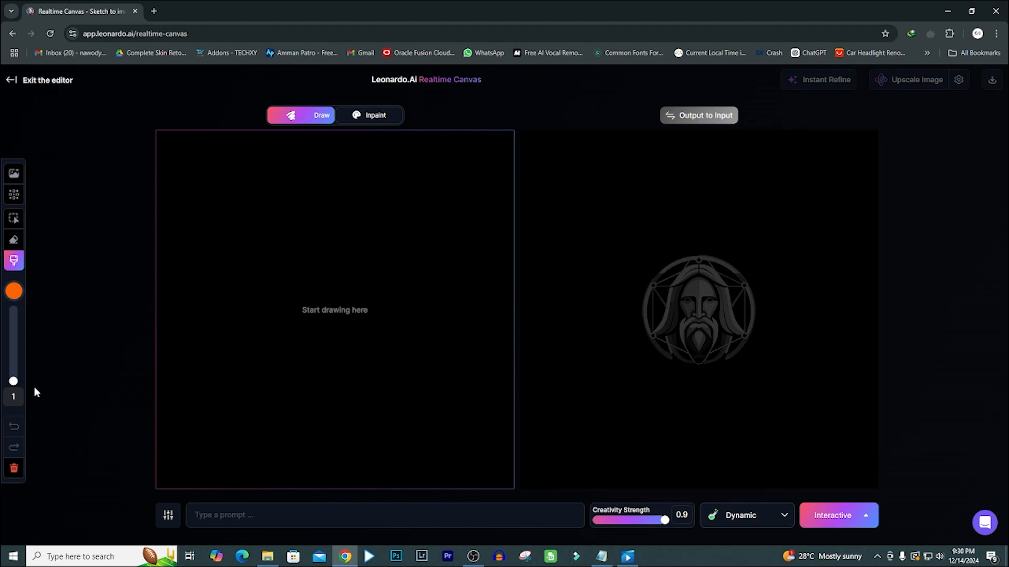
click(14, 294)
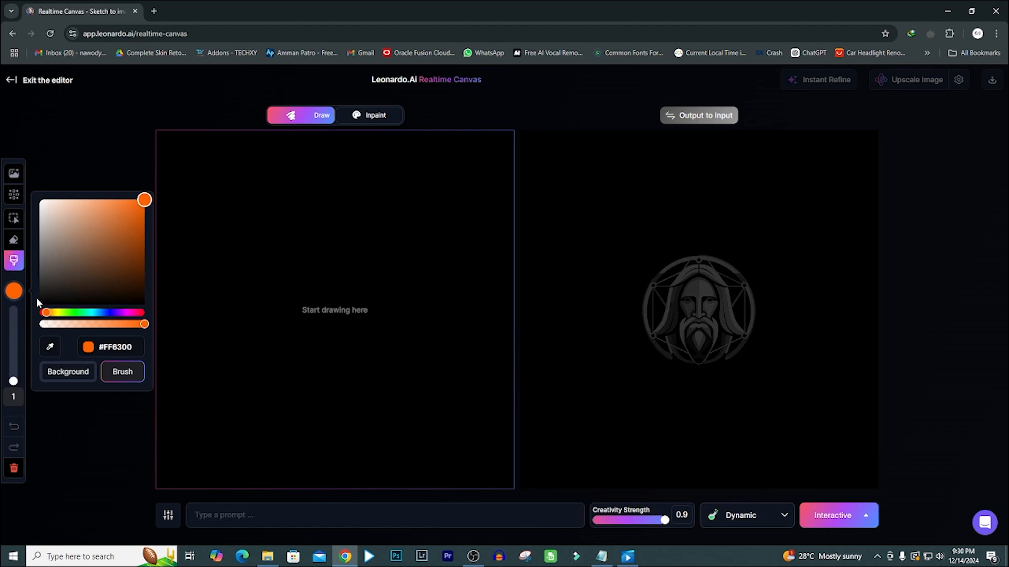
click(75, 314)
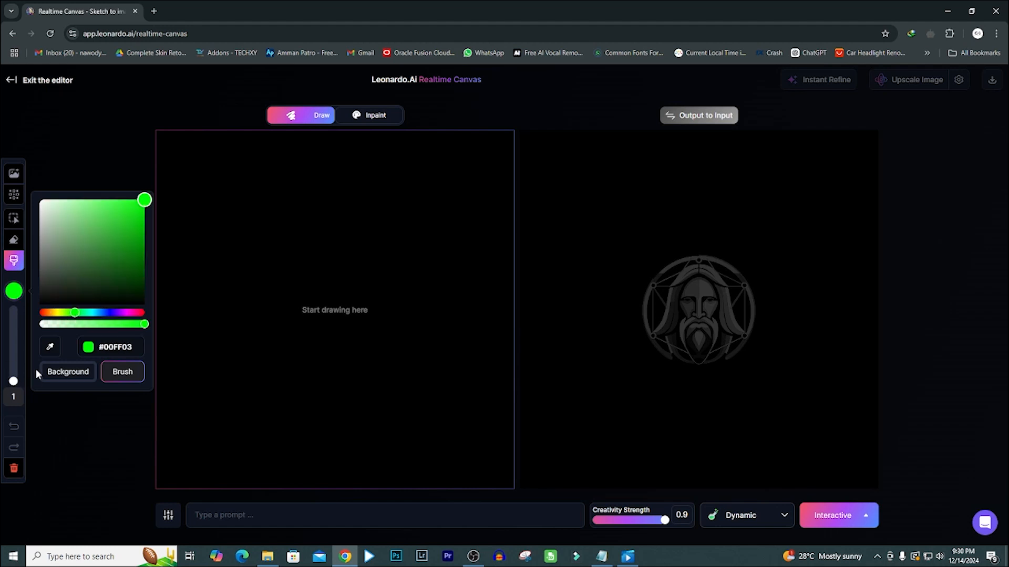
drag(13, 381, 12, 305)
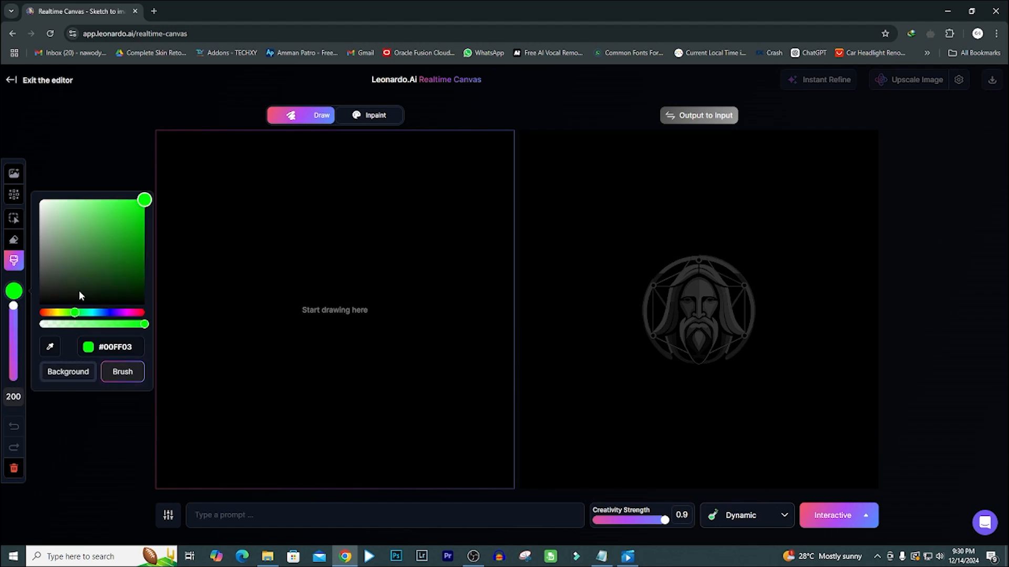
mouse_move(165, 150)
mouse_down()
mouse_move(316, 147)
mouse_move(257, 173)
mouse_move(528, 215)
mouse_move(201, 241)
mouse_move(99, 299)
mouse_move(523, 366)
mouse_move(115, 393)
mouse_move(222, 429)
mouse_move(537, 483)
mouse_move(480, 446)
mouse_up()
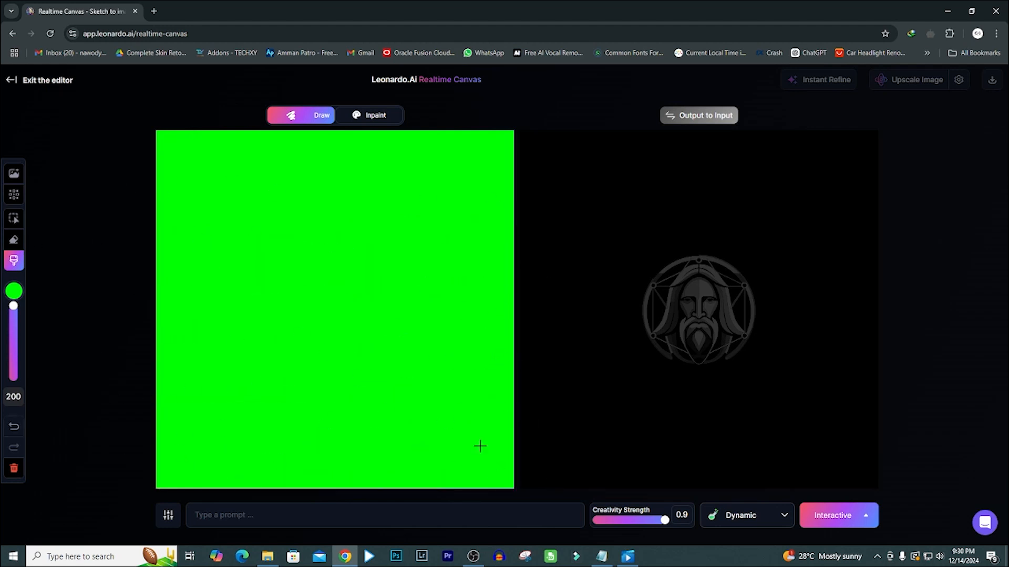
- Paint a white (#FFFFFF) circle for the head just above the canvas centre with a size 199 brush
mouse_move(16, 311)
mouse_down()
mouse_move(17, 370)
mouse_move(19, 302)
mouse_up()
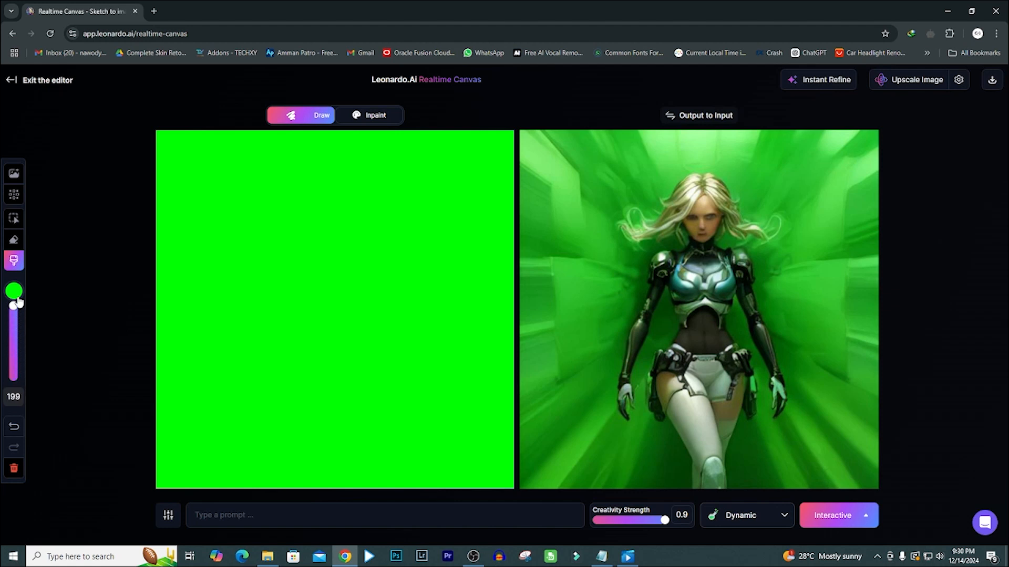
click(17, 297)
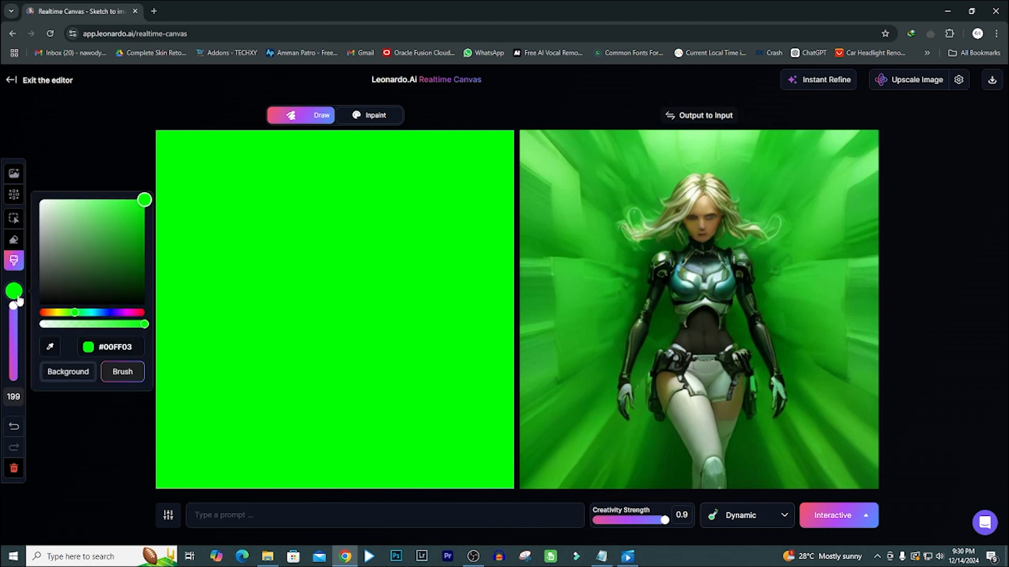
click(47, 324)
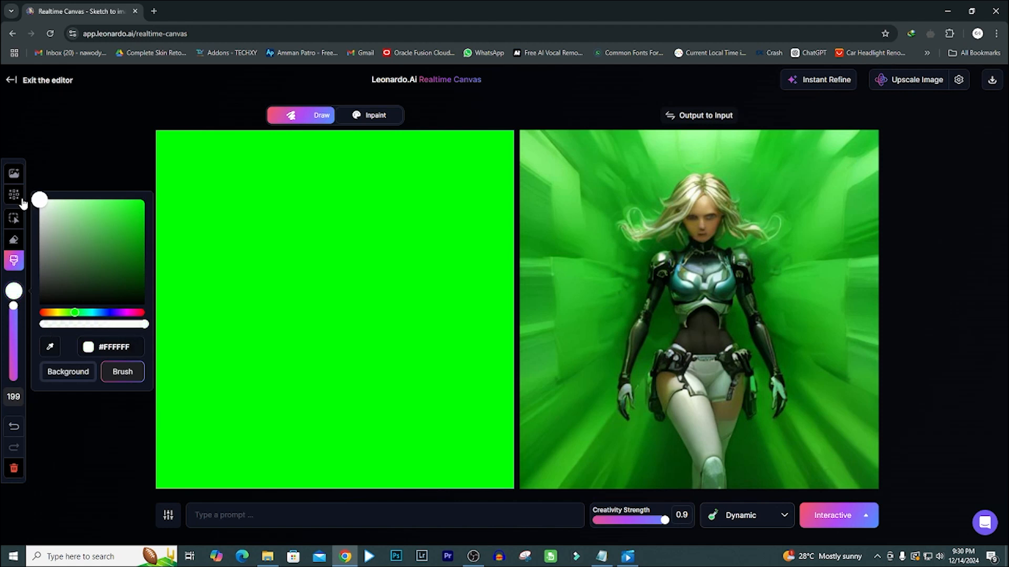
click(331, 262)
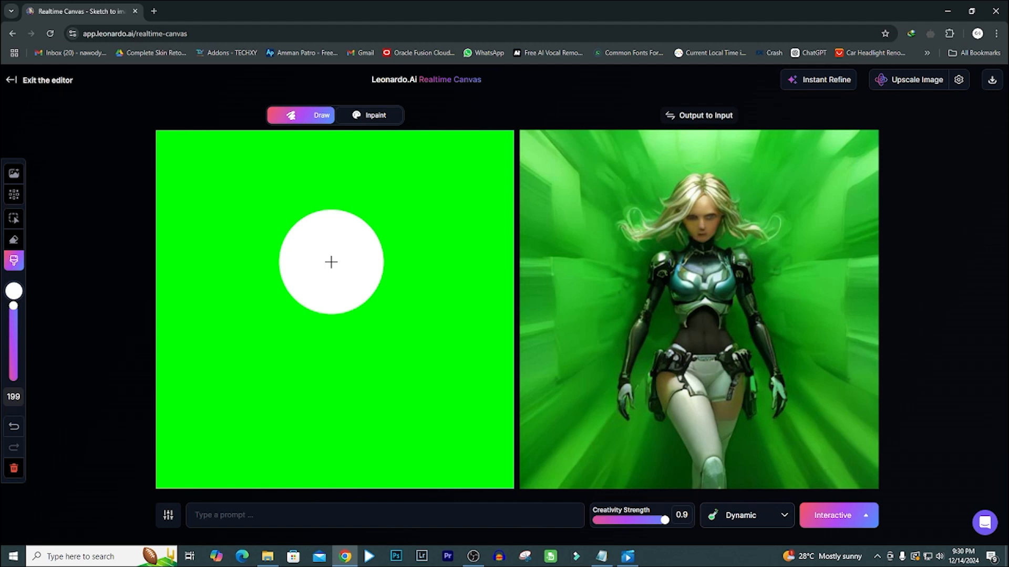
- Paint a white neck below the head with brush size 36 and a torso reaching the canvas's lower edge with size 148
drag(14, 307, 14, 368)
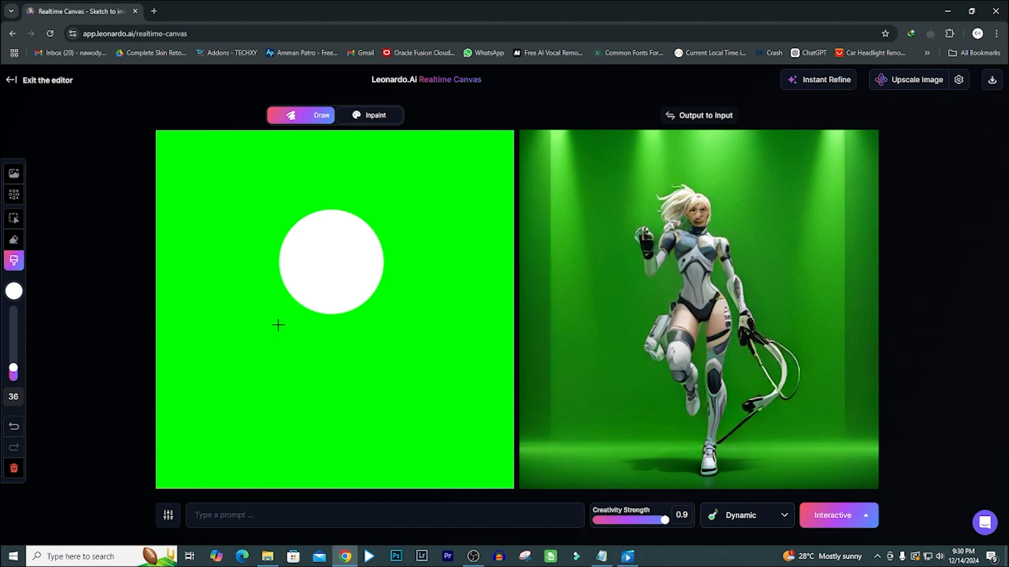
mouse_move(314, 314)
mouse_down()
mouse_move(345, 328)
mouse_move(339, 313)
mouse_move(327, 315)
mouse_move(338, 330)
mouse_move(317, 332)
mouse_move(343, 334)
mouse_move(316, 337)
mouse_up()
drag(13, 369, 13, 325)
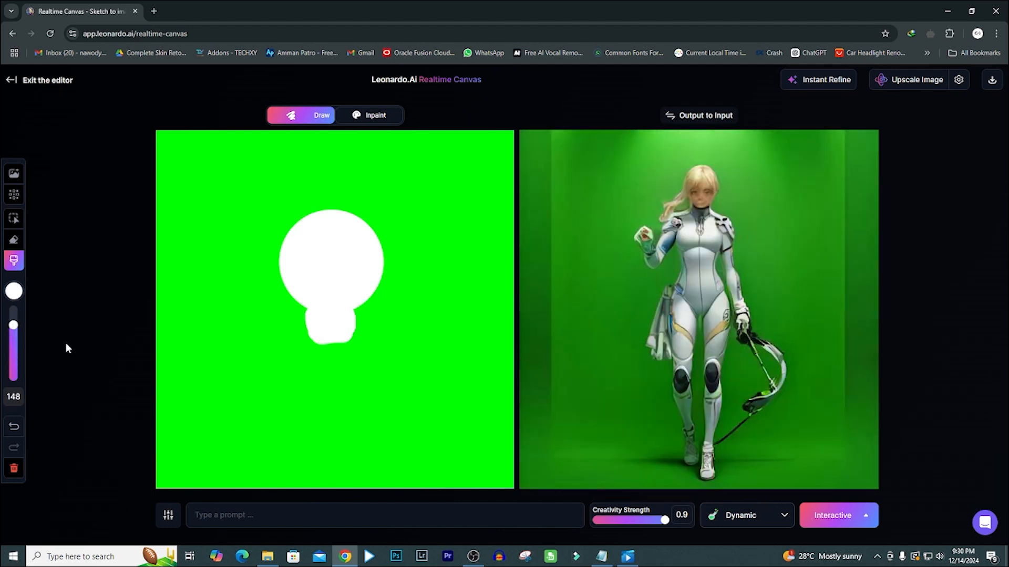
click(266, 482)
mouse_move(266, 483)
mouse_down()
mouse_move(290, 390)
mouse_move(327, 375)
mouse_move(347, 476)
mouse_move(333, 484)
mouse_move(319, 468)
mouse_up()
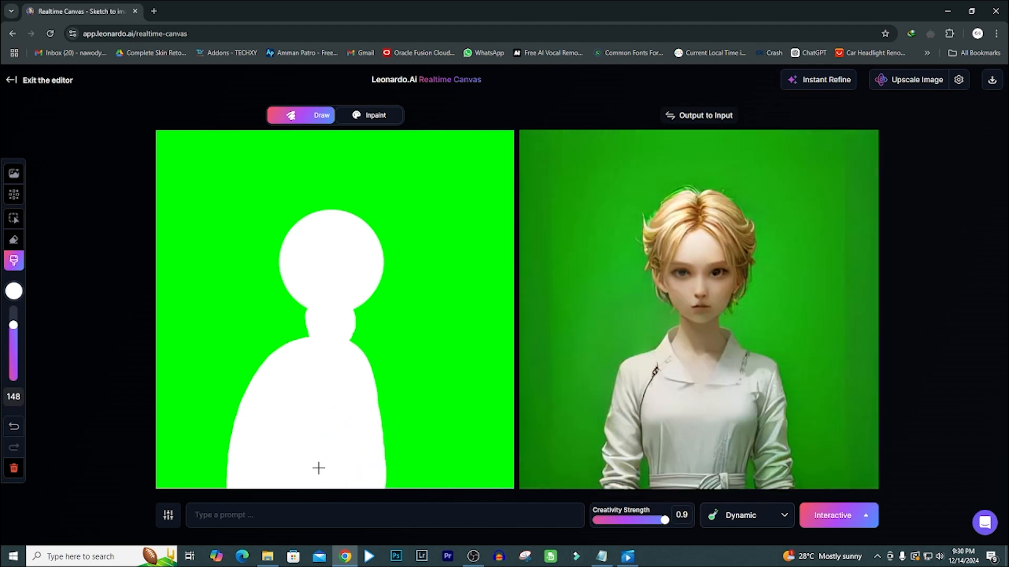
- Draw a yellow (#E2F040) crown outline with four peaks over the head using a size 40 brush
click(19, 298)
click(59, 313)
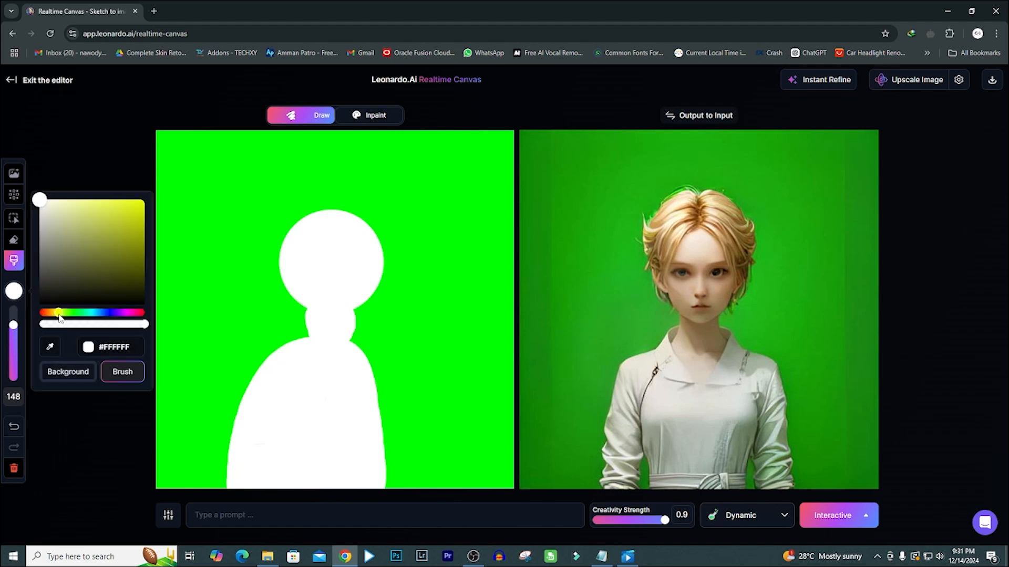
click(120, 207)
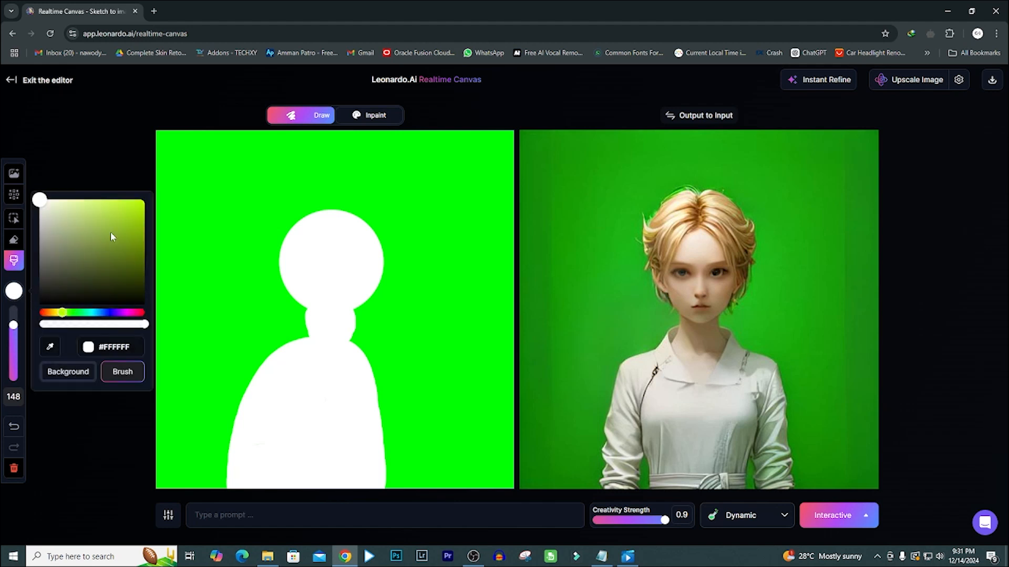
drag(119, 207, 145, 200)
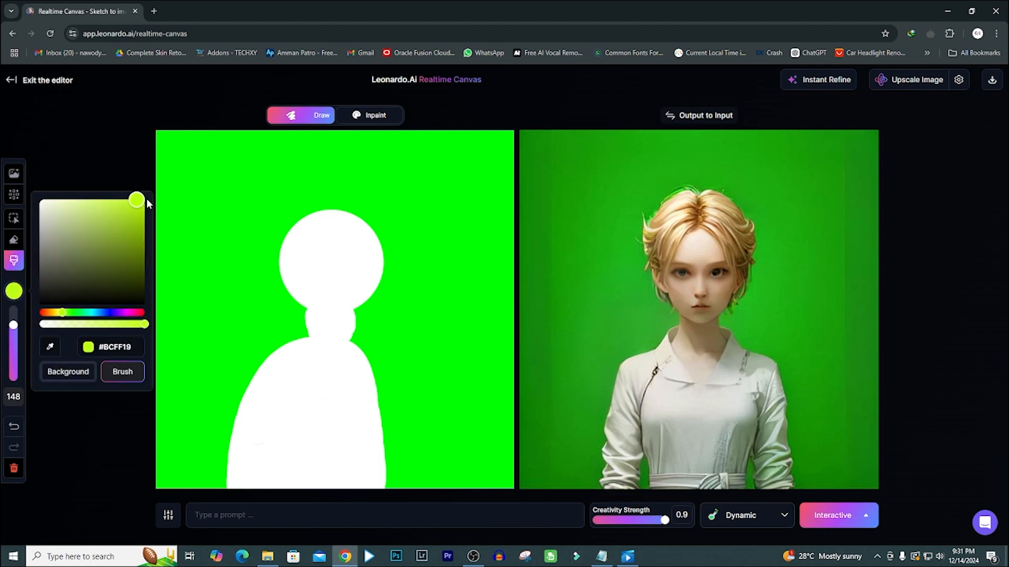
click(58, 313)
click(117, 206)
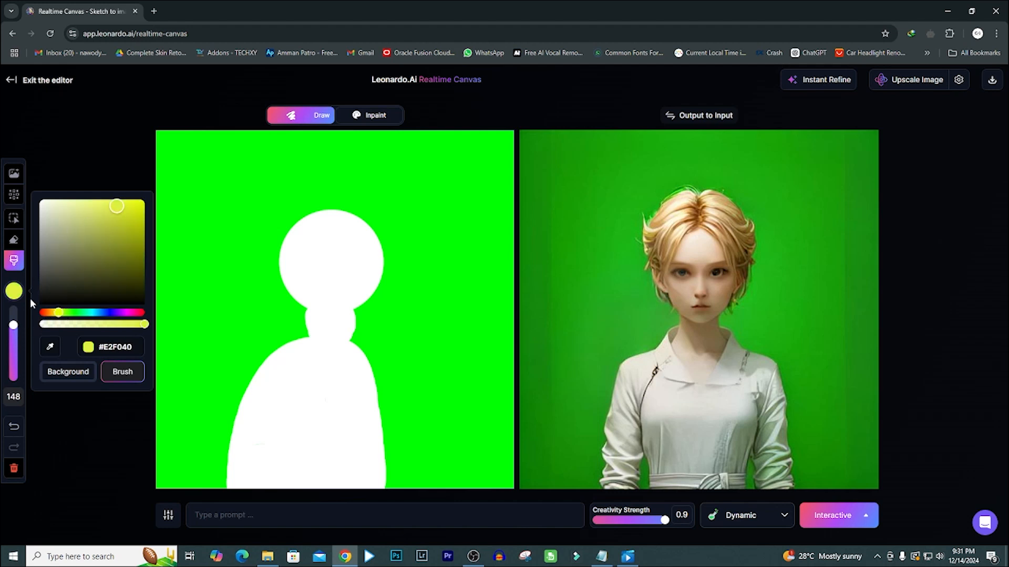
drag(13, 325, 15, 368)
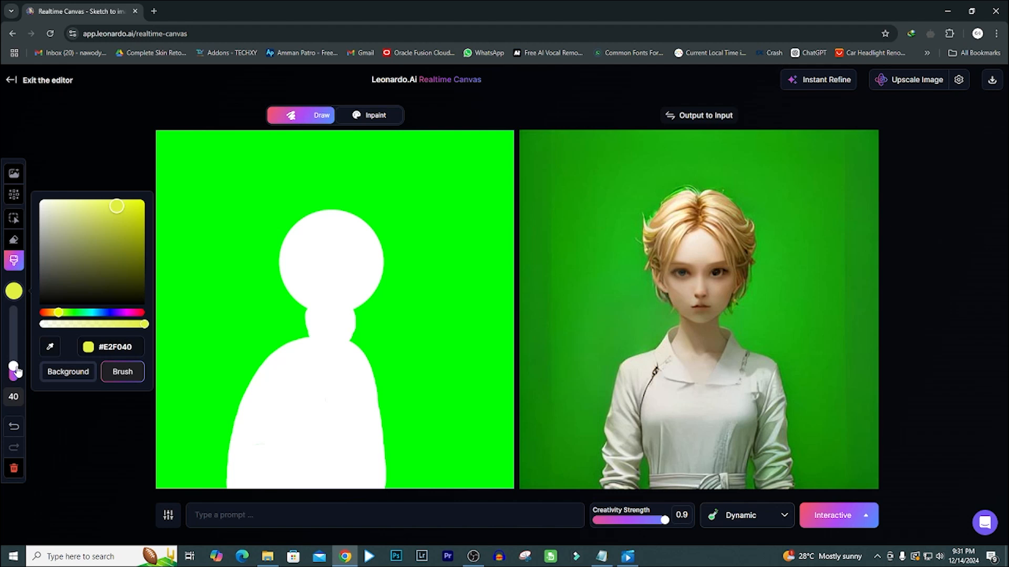
mouse_move(265, 233)
mouse_down()
mouse_move(407, 237)
mouse_move(383, 194)
mouse_move(344, 170)
mouse_move(322, 188)
mouse_move(300, 163)
mouse_move(265, 223)
mouse_up()
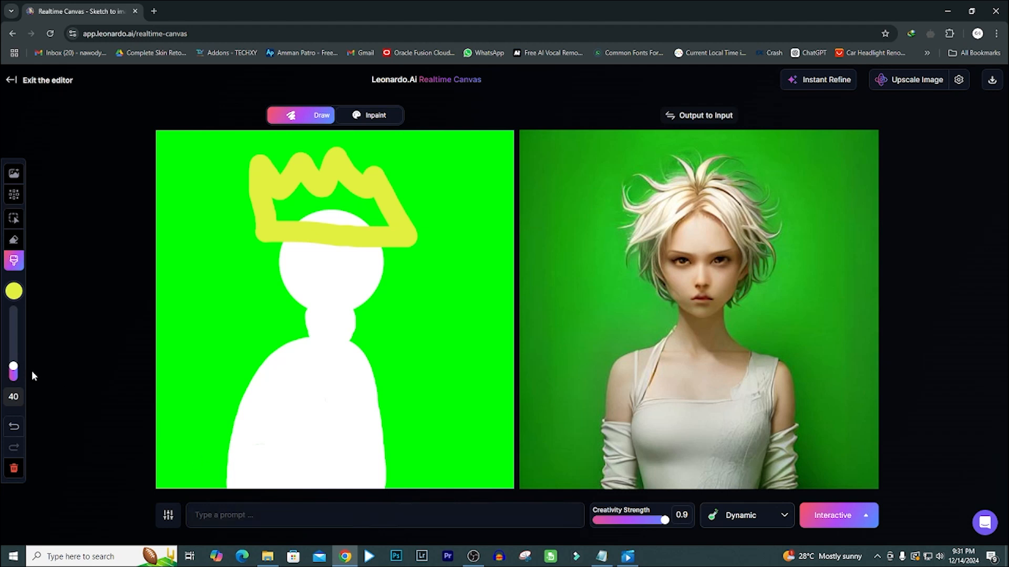
- Draw an orange V-shaped necklace with a round pendant across the torso using a size 32 brush
drag(14, 366, 15, 374)
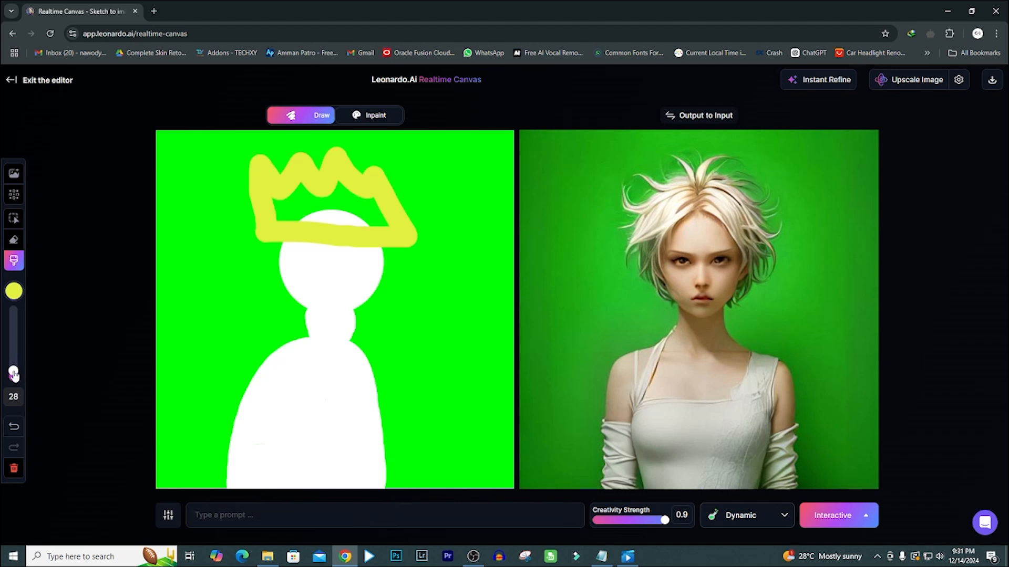
click(14, 293)
click(137, 314)
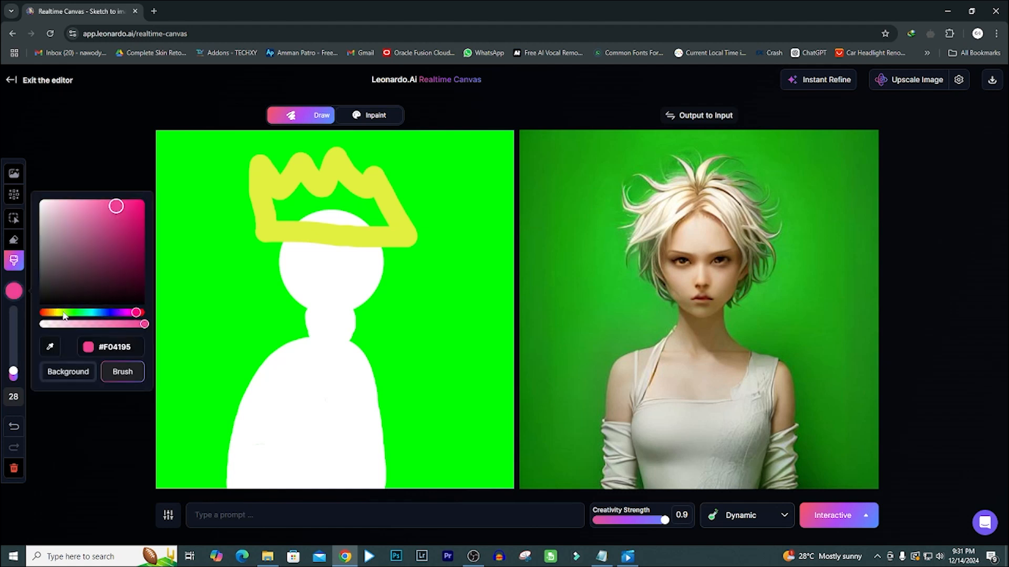
click(45, 313)
click(141, 205)
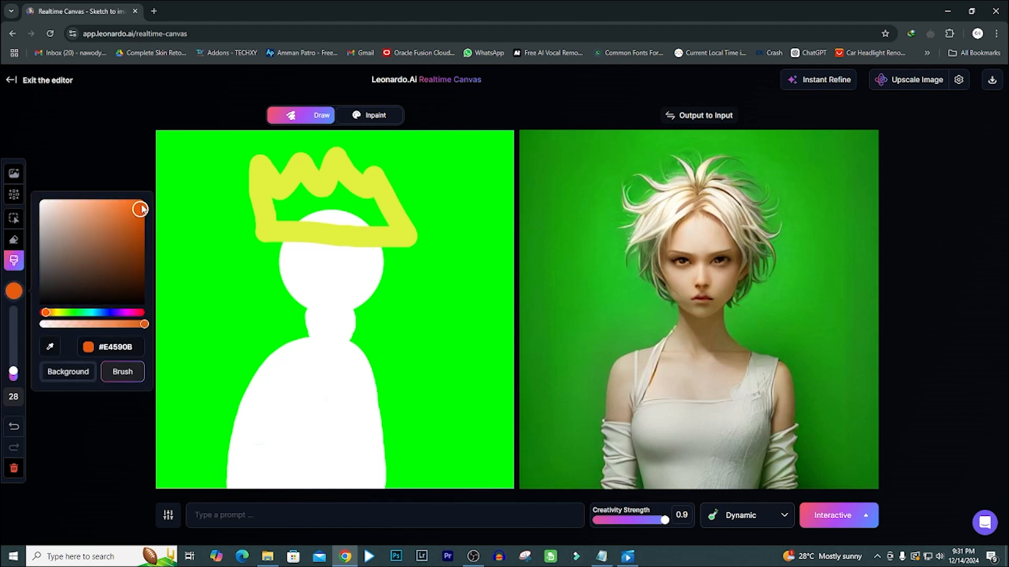
drag(14, 372, 14, 369)
mouse_move(265, 362)
mouse_down()
mouse_move(294, 402)
mouse_move(309, 399)
mouse_up()
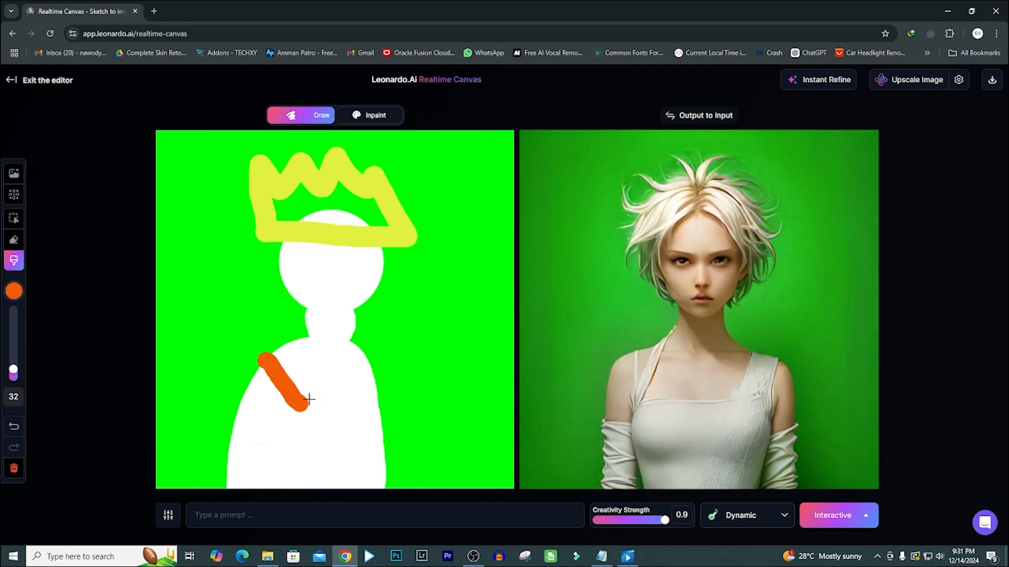
click(360, 359)
mouse_move(359, 358)
mouse_down()
mouse_move(314, 407)
mouse_move(302, 398)
mouse_move(309, 416)
mouse_up()
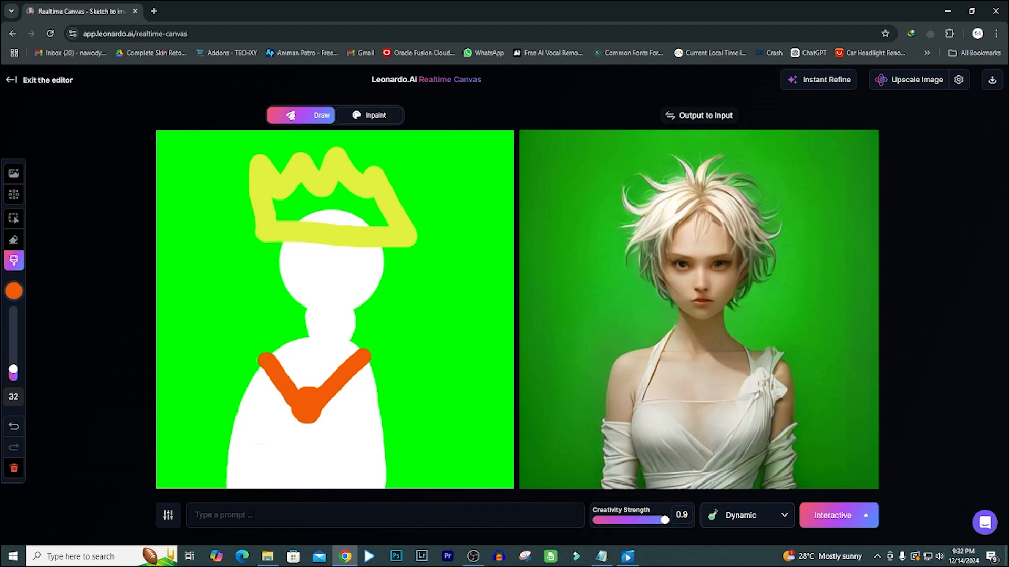
- Enter the canvas prompt "a portrait of metal robot from the victorian era wearing a crown"
click(263, 516)
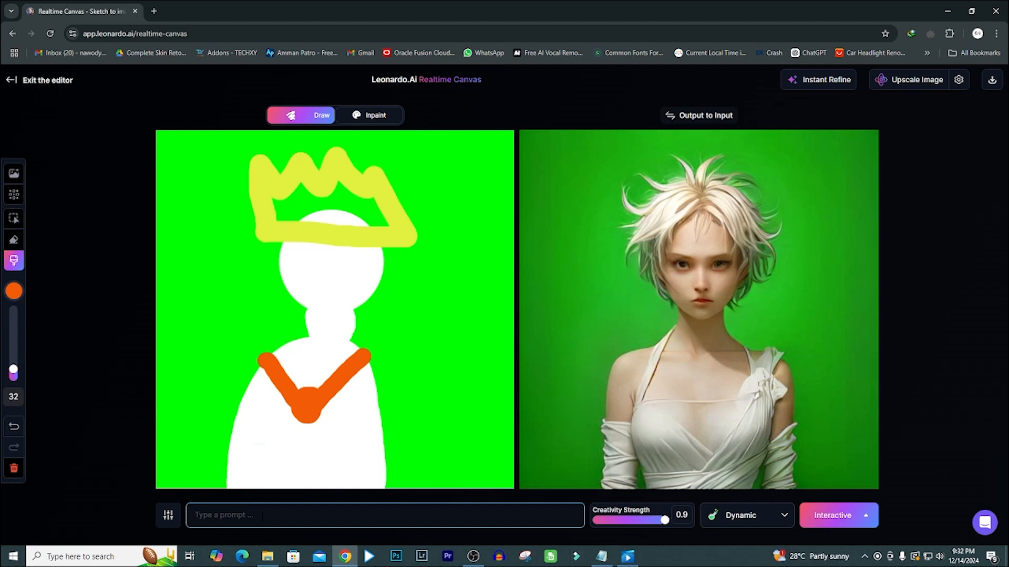
click(602, 556)
click(261, 505)
text(a port)
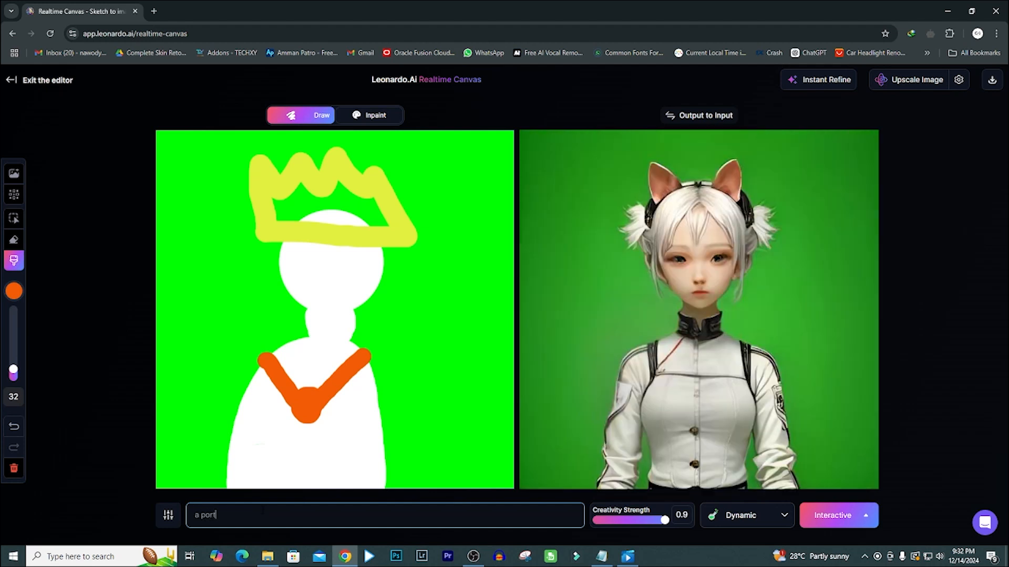
text(rait)
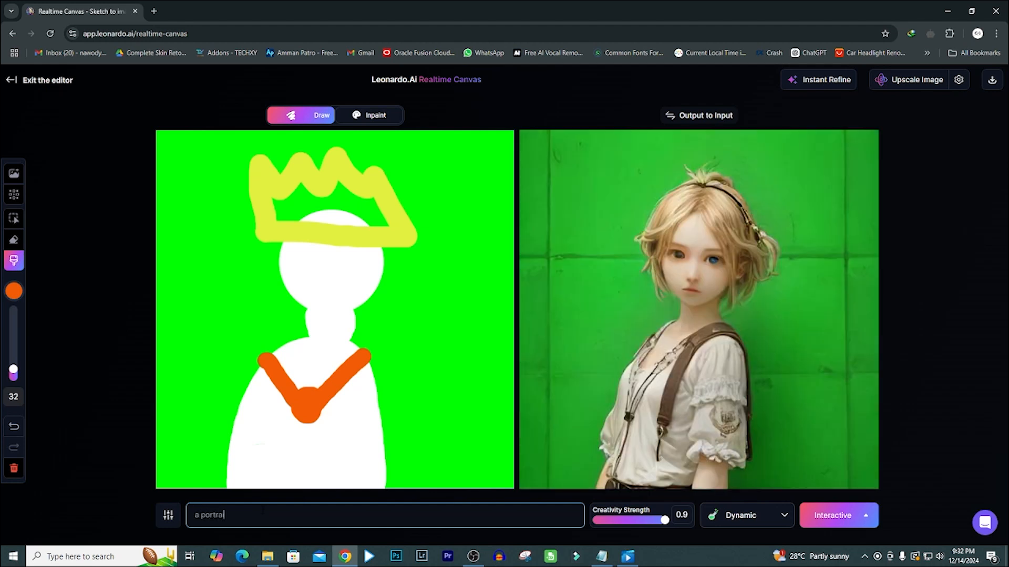
text( of)
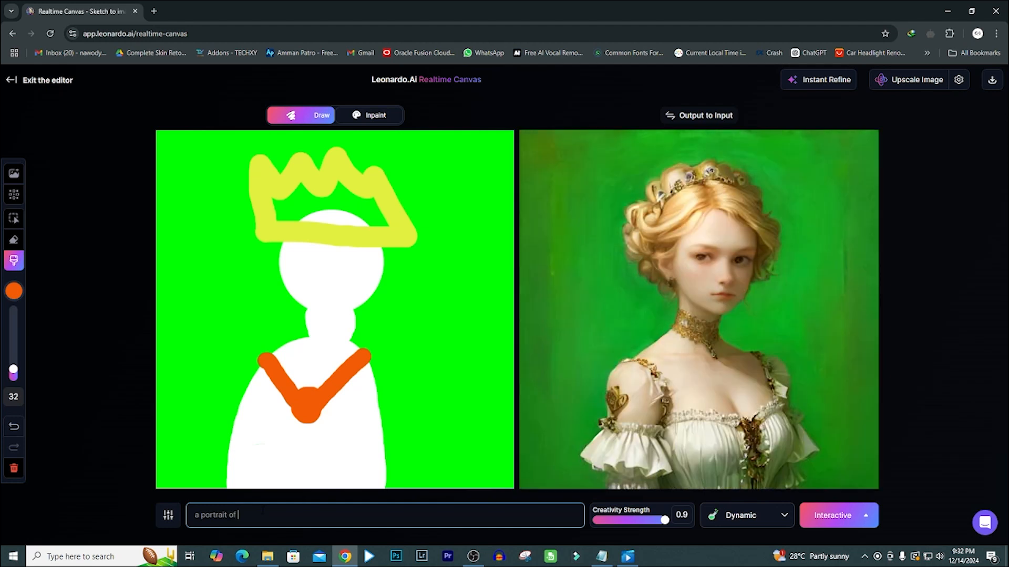
text( metal)
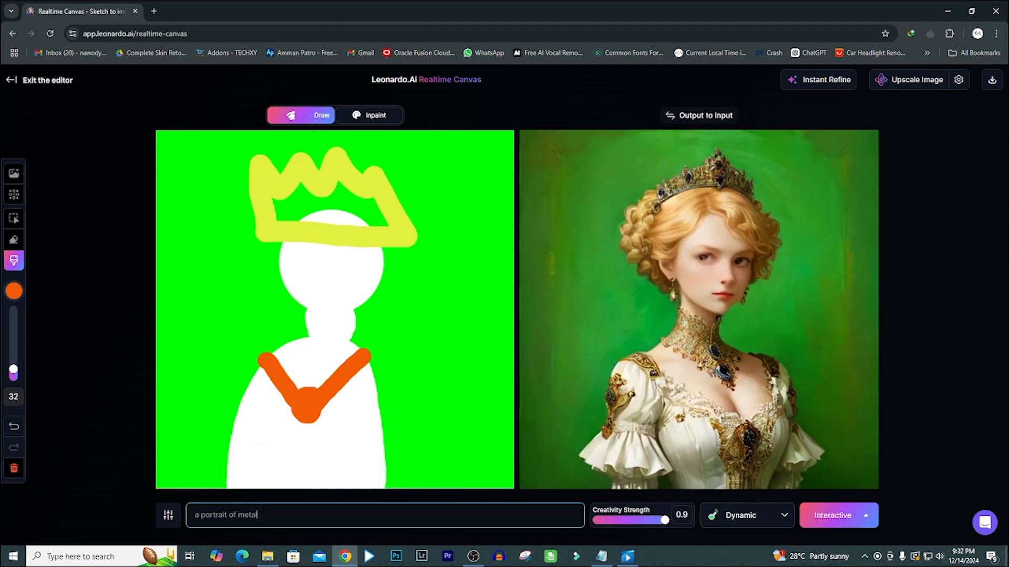
text( robo)
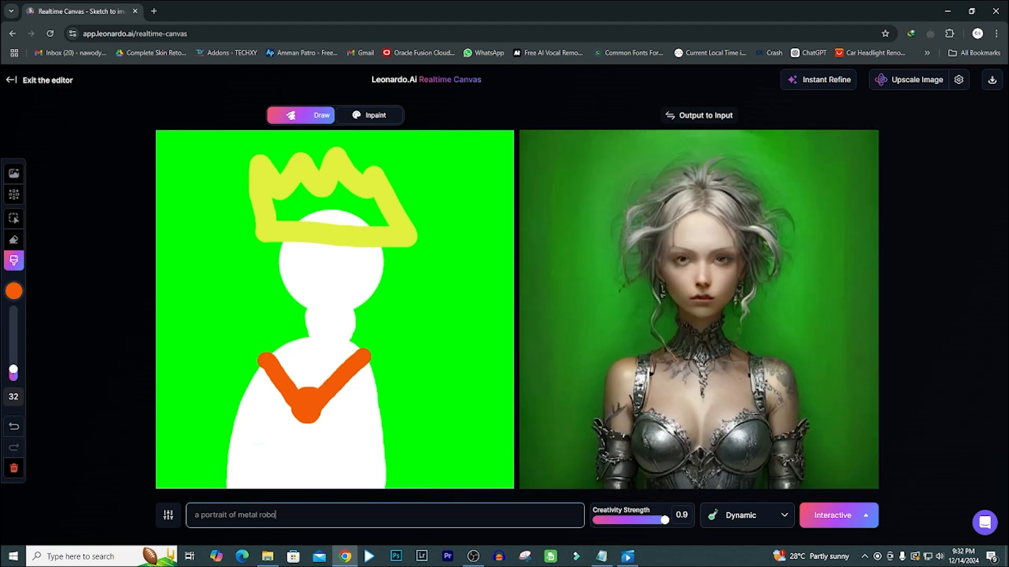
text(t from the)
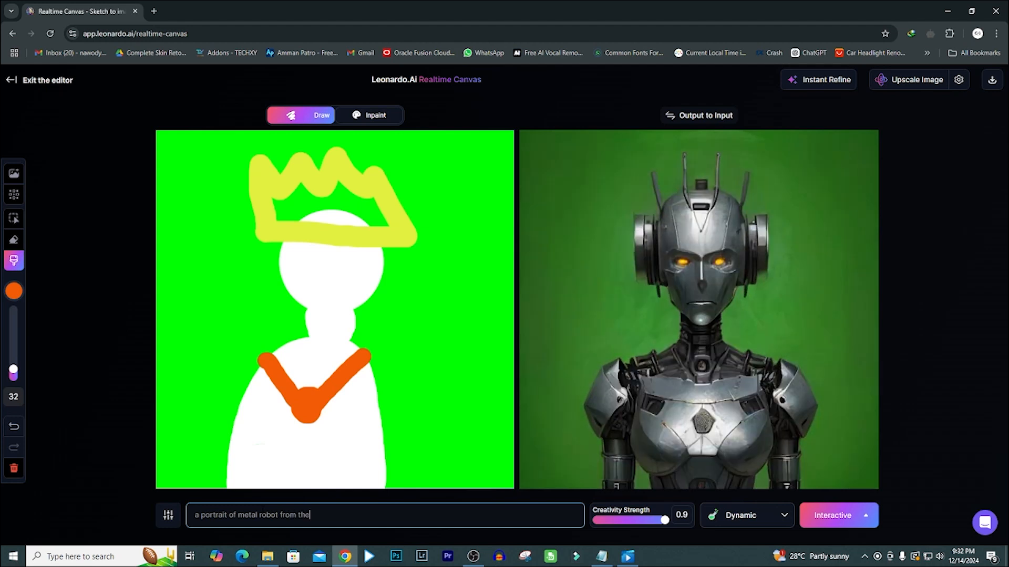
text( vic)
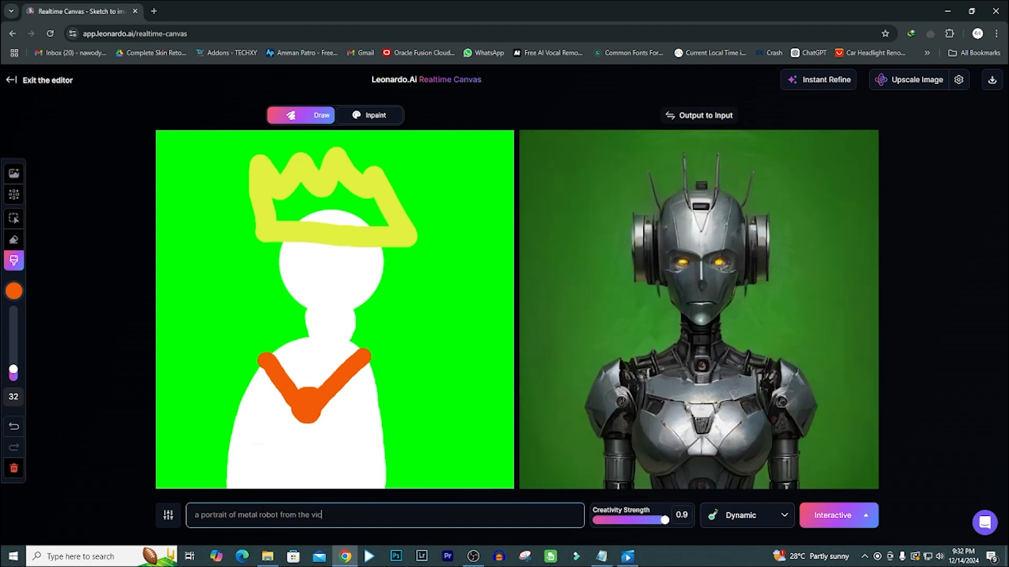
text(toria)
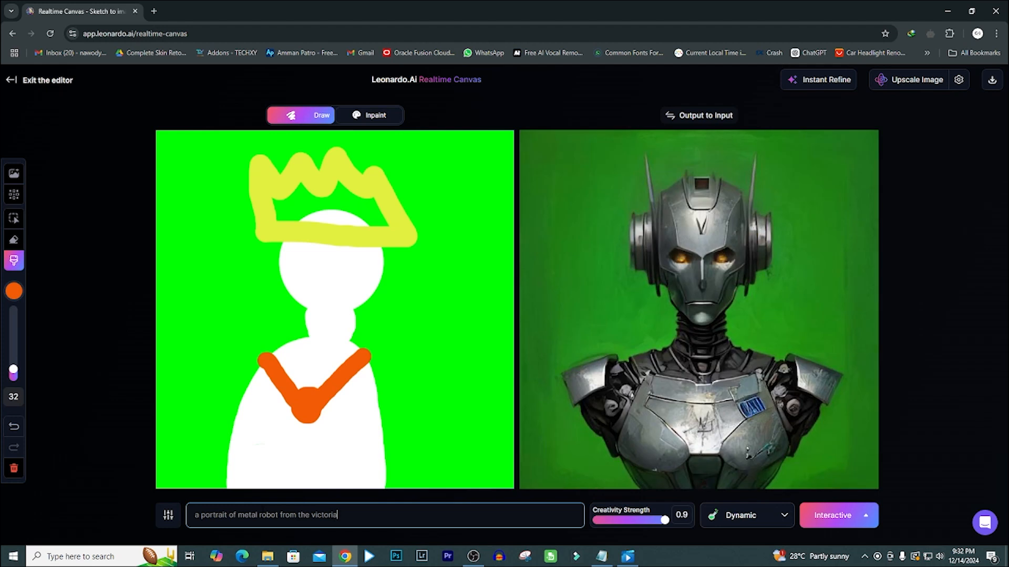
text(n e)
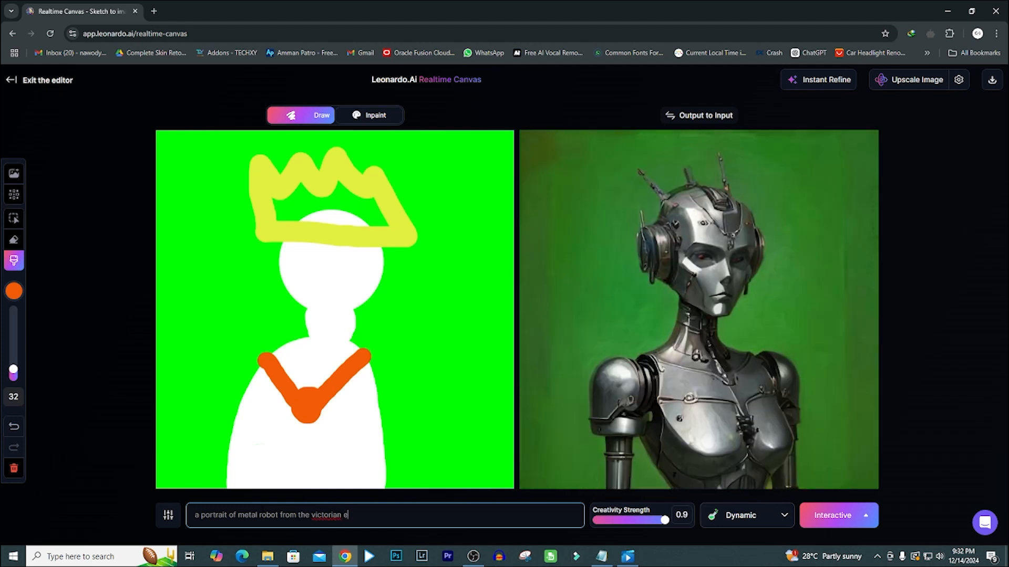
text(ra we)
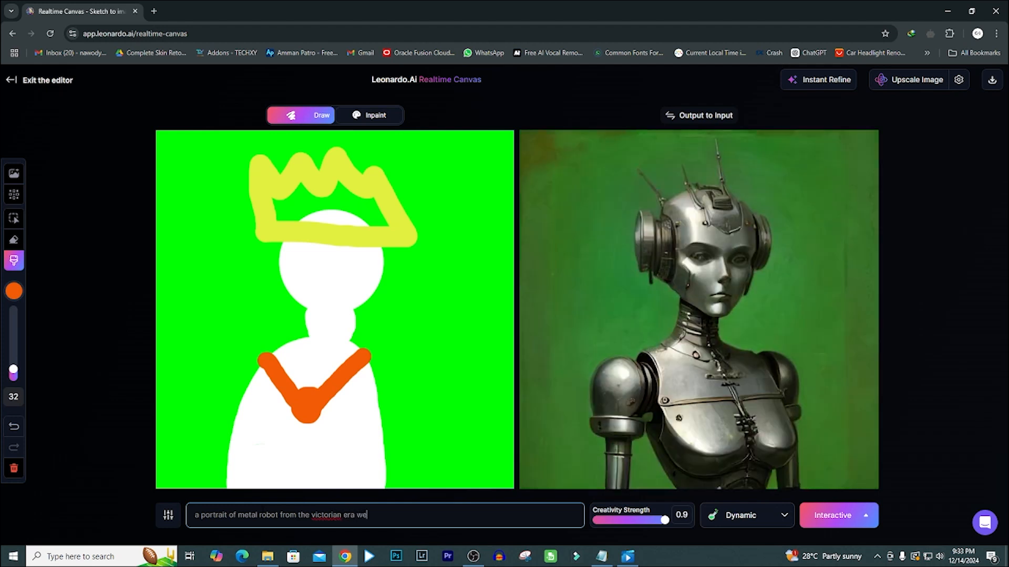
text(aring)
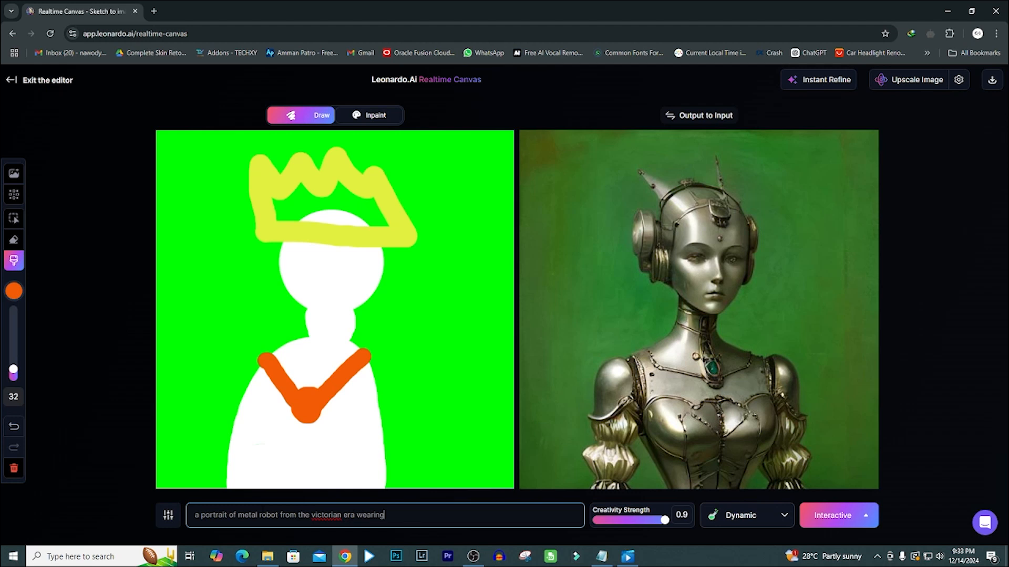
text( a crown)
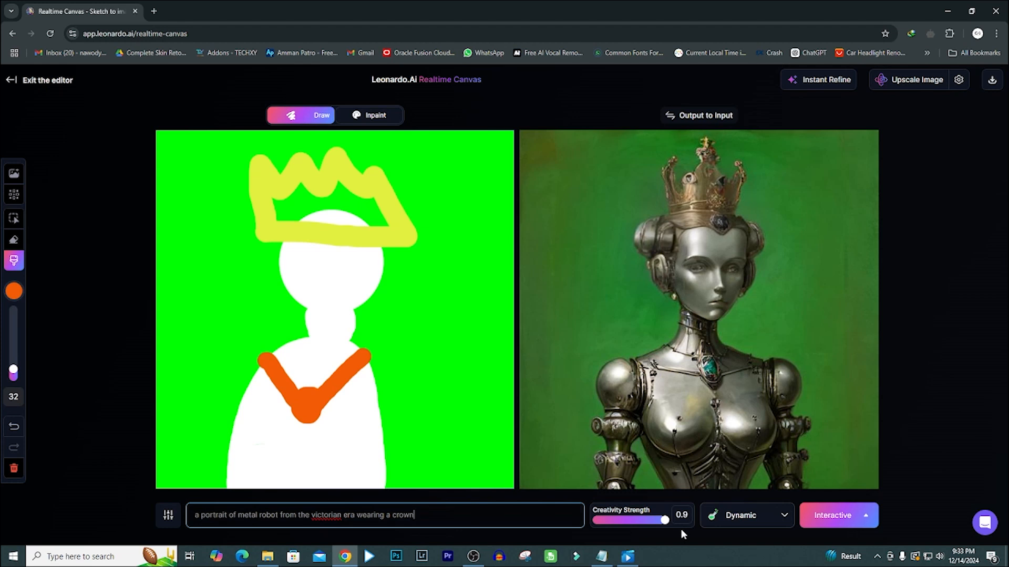
- Try the Cinematic, Anime, Environment and Photography styles on the robot portrait and restore the Dynamic style
click(784, 525)
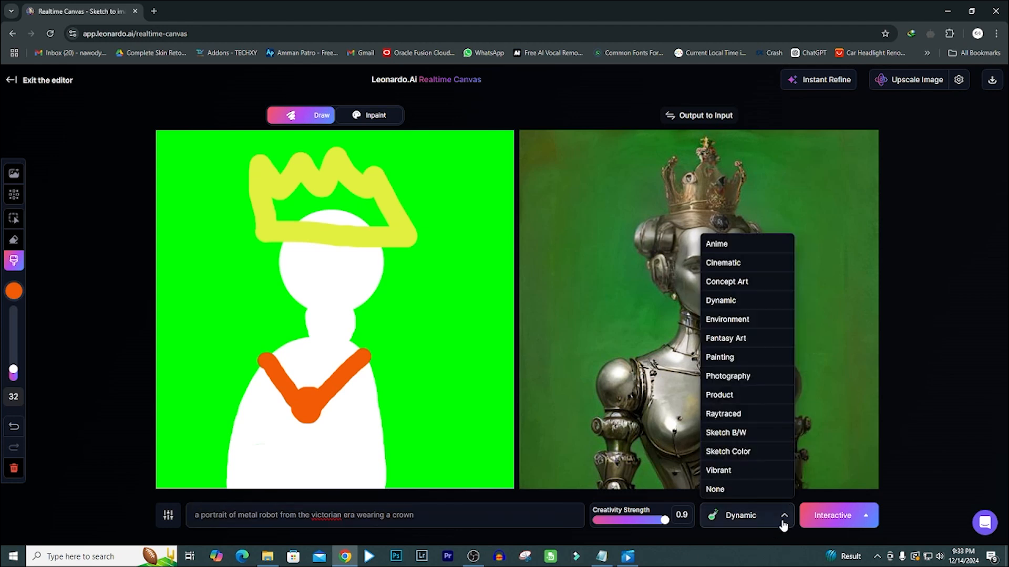
click(733, 264)
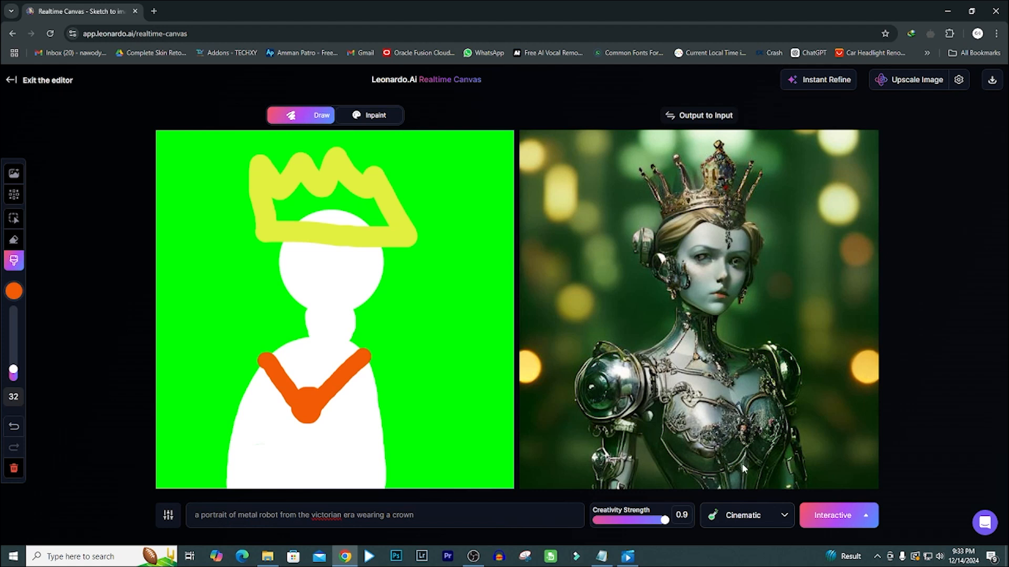
click(757, 513)
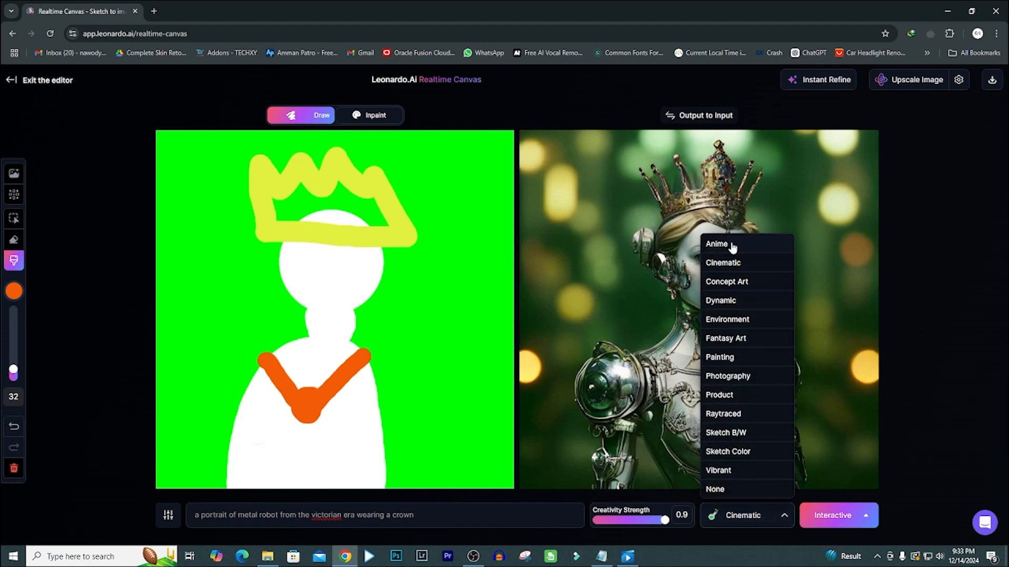
click(732, 245)
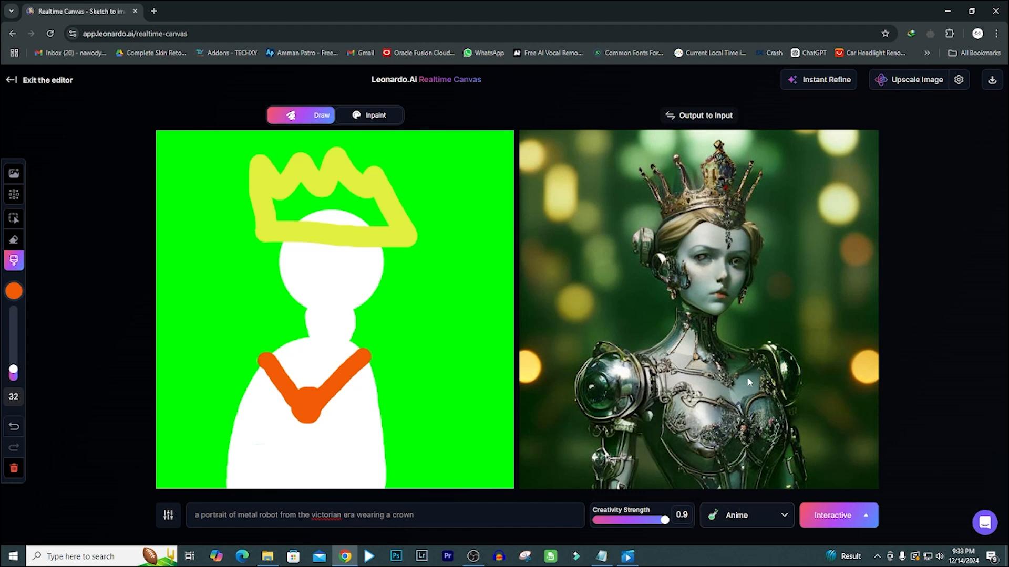
click(747, 516)
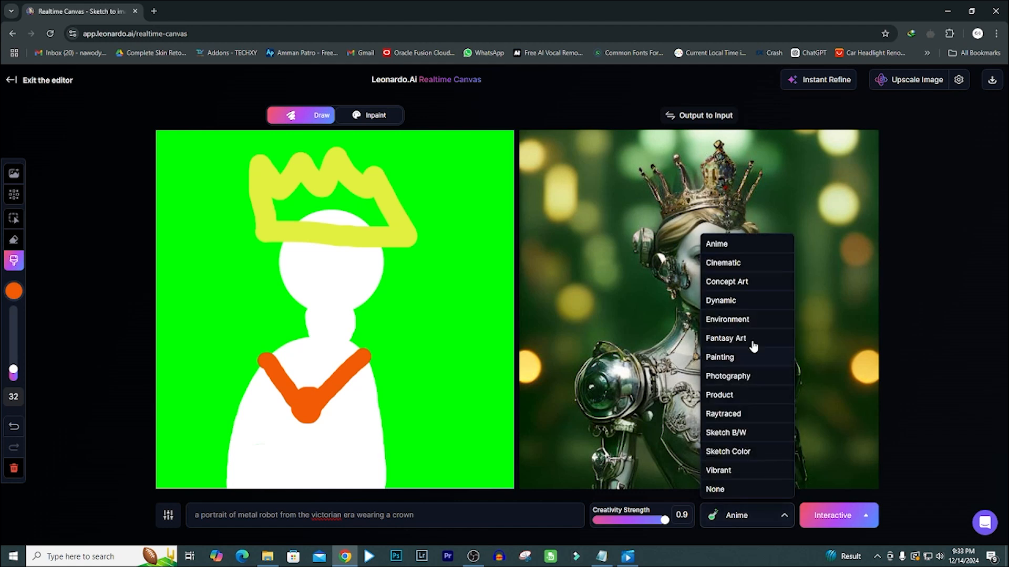
click(739, 320)
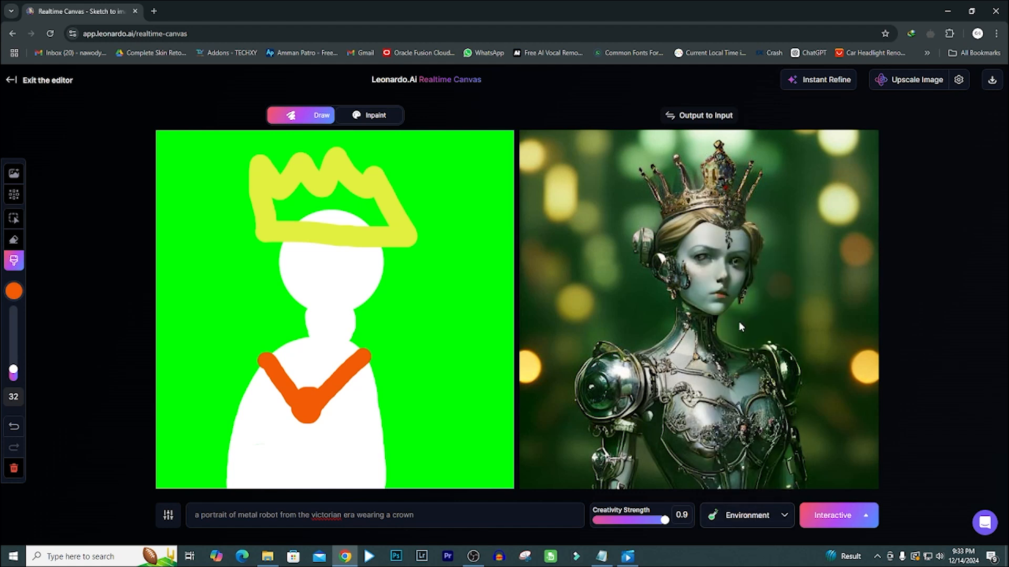
click(759, 515)
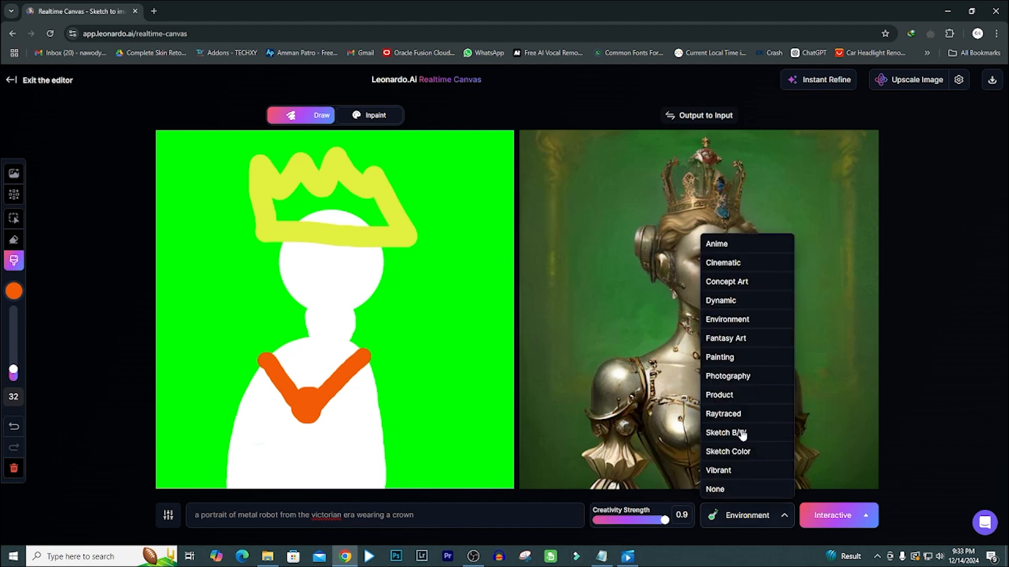
click(732, 382)
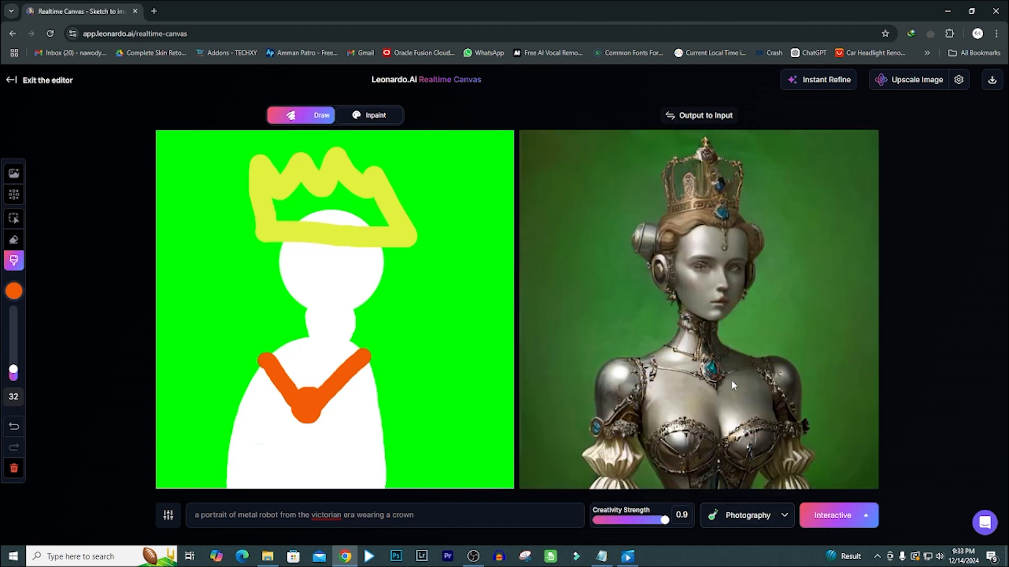
click(753, 525)
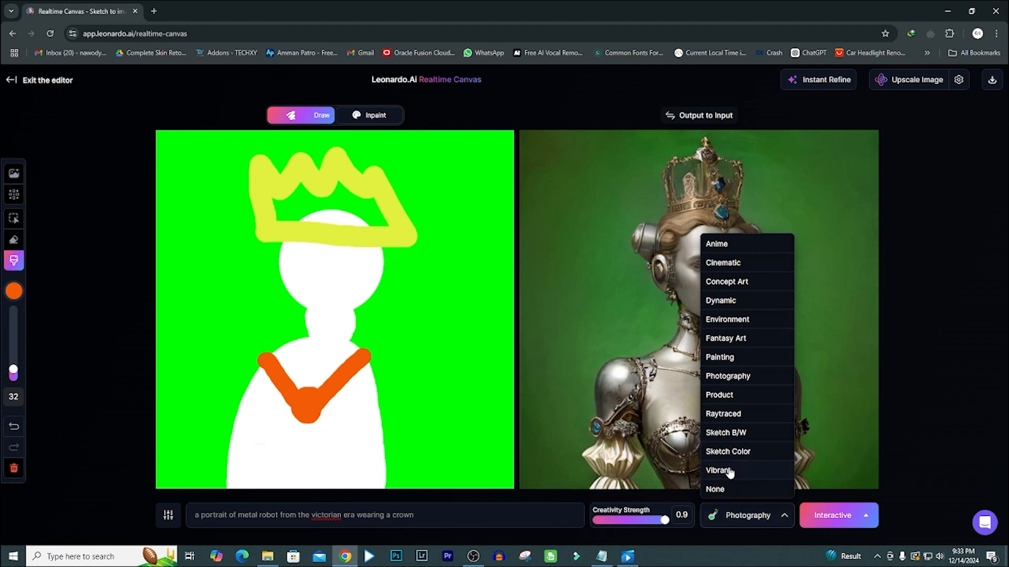
click(727, 309)
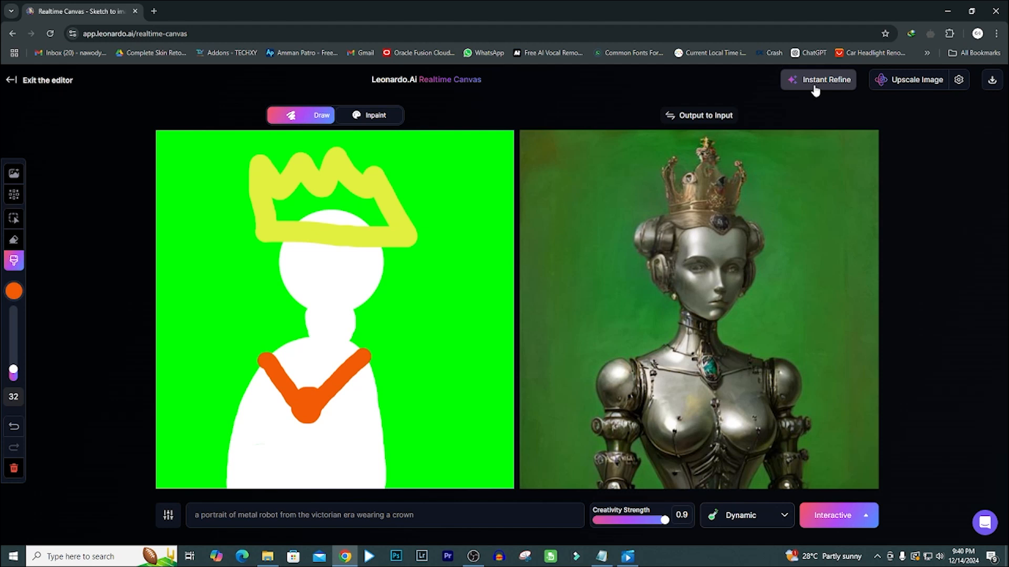
- Apply Instant Refine to the robot portrait and leave Realtime Canvas for the Image Creation tool
click(815, 89)
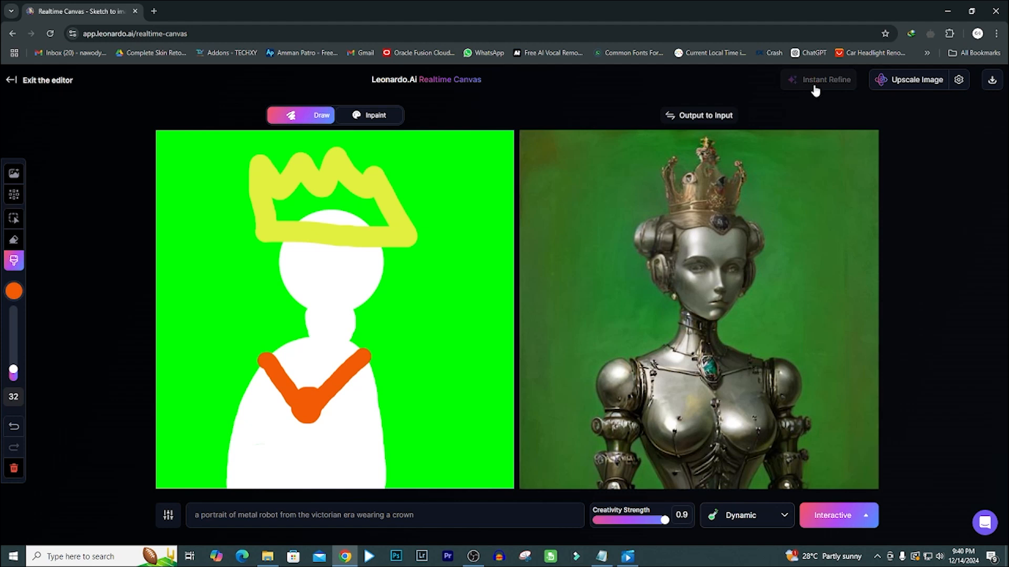
click(12, 35)
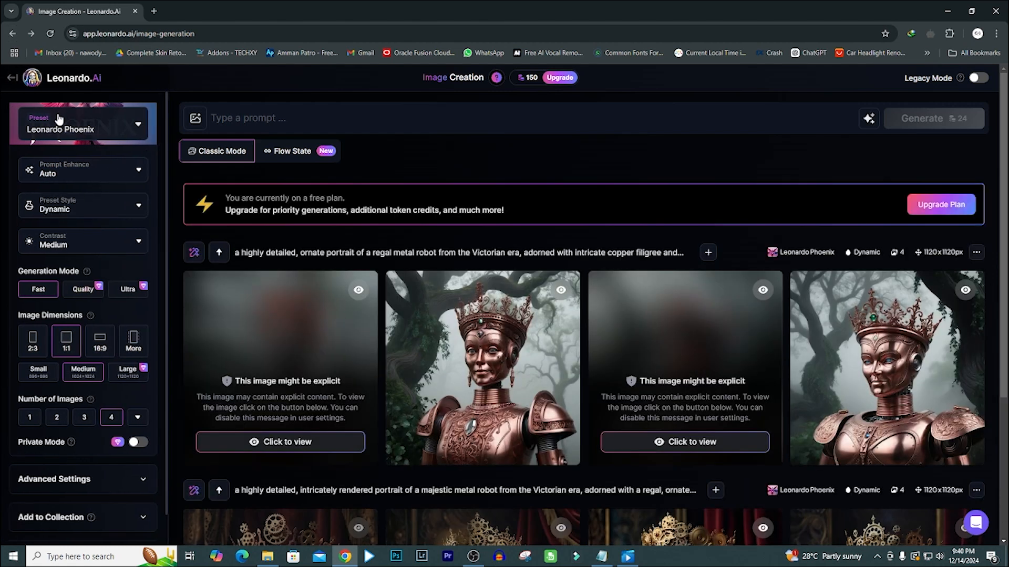
click(12, 80)
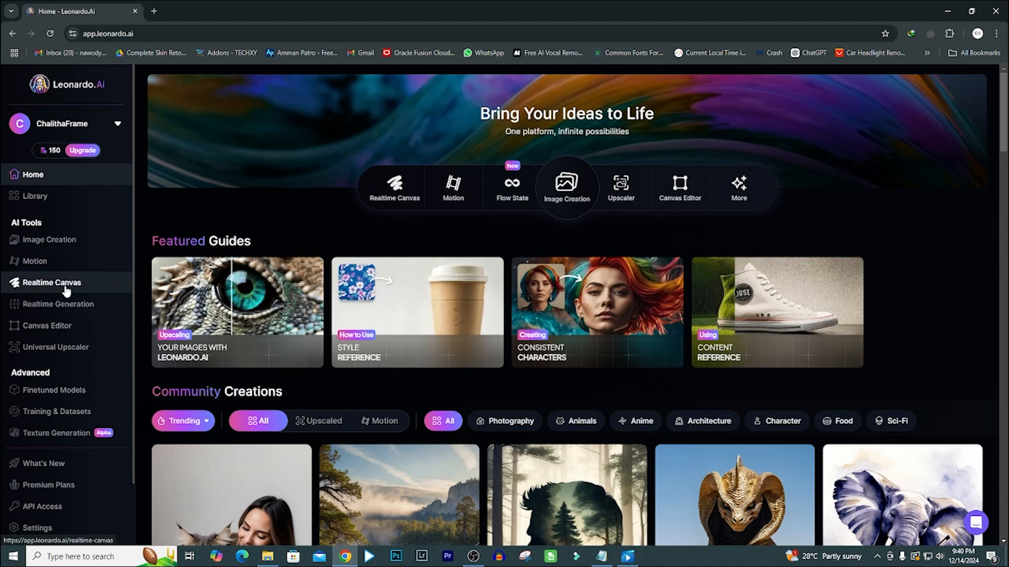
click(80, 244)
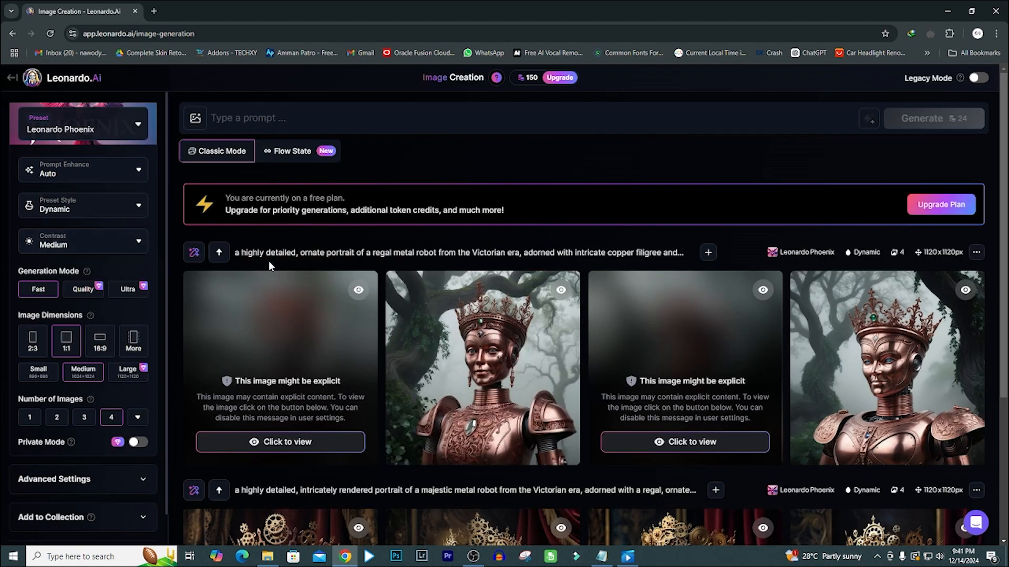
- Enter the image generation prompt "portrait of metal robot from the victorian era wearing a crown with trees in the background"
click(252, 118)
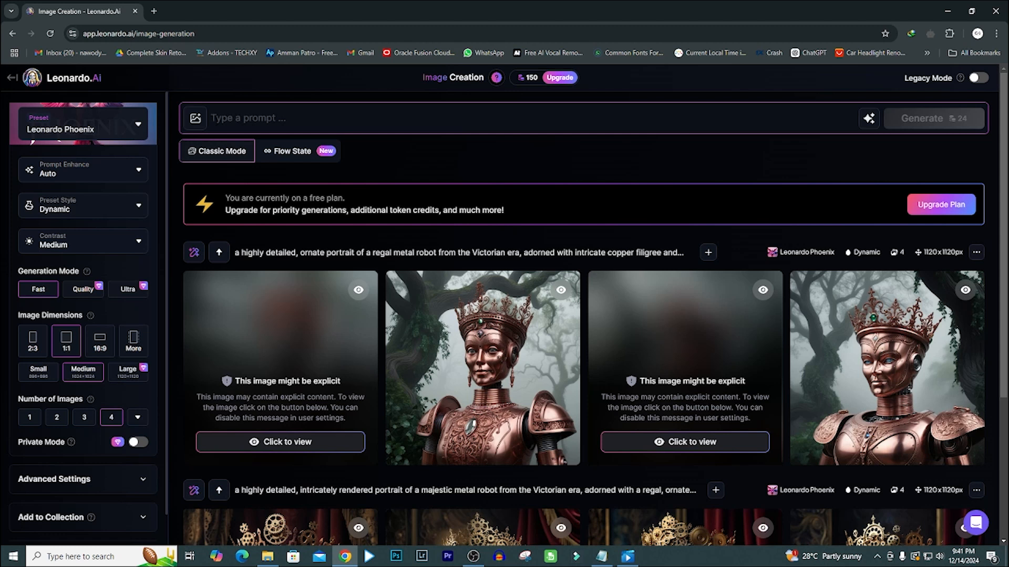
key(alt+Tab)
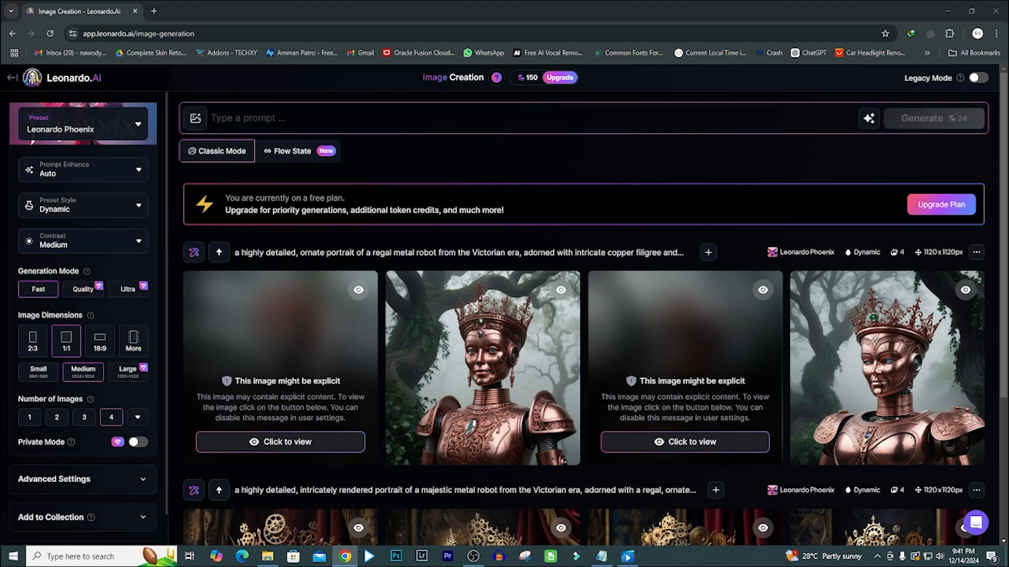
click(293, 111)
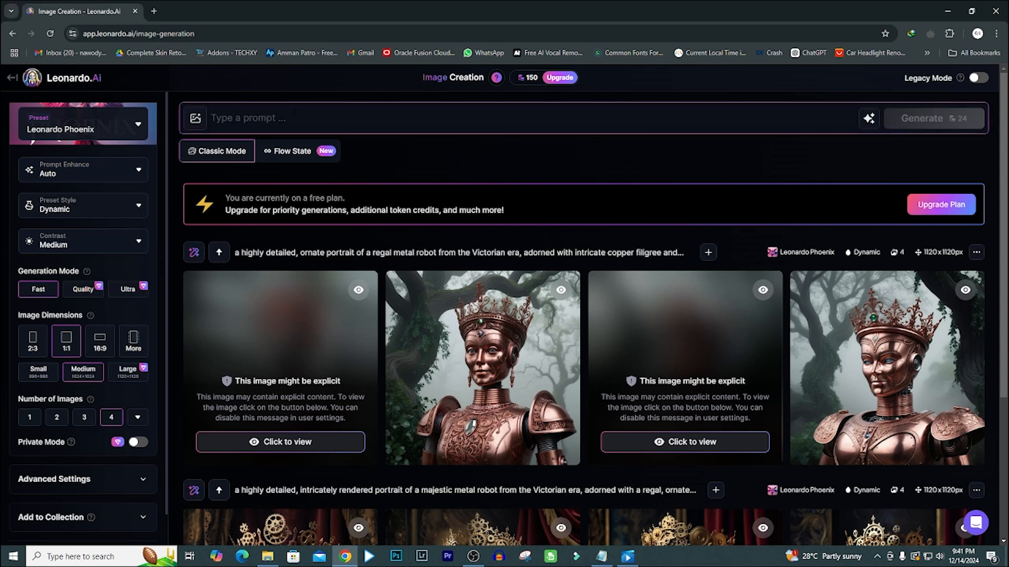
text(prom)
key(BackSpace)
key(BackSpace)
key(BackSpace)
key(BackSpace)
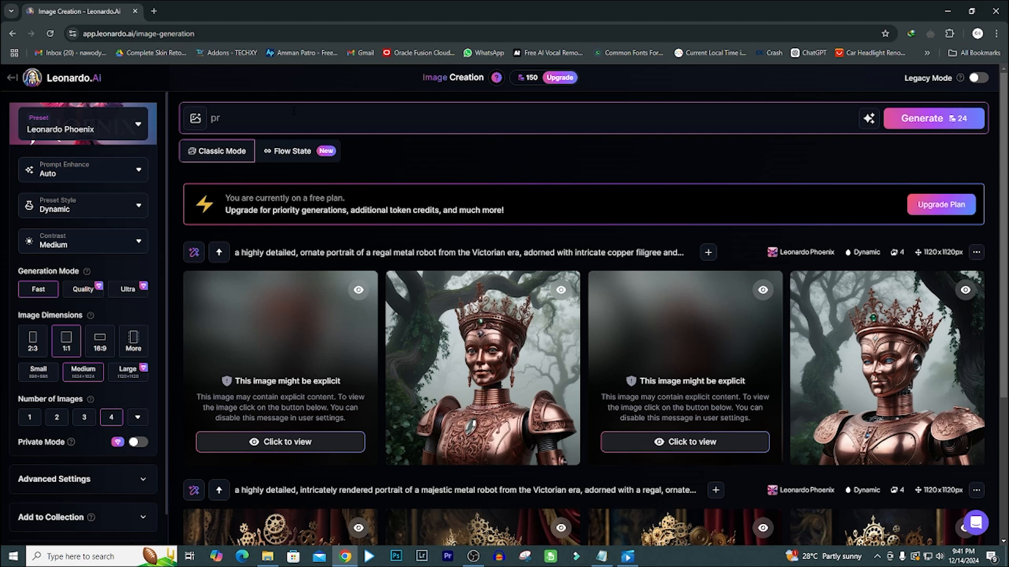
text(portrait of metal robot from t)
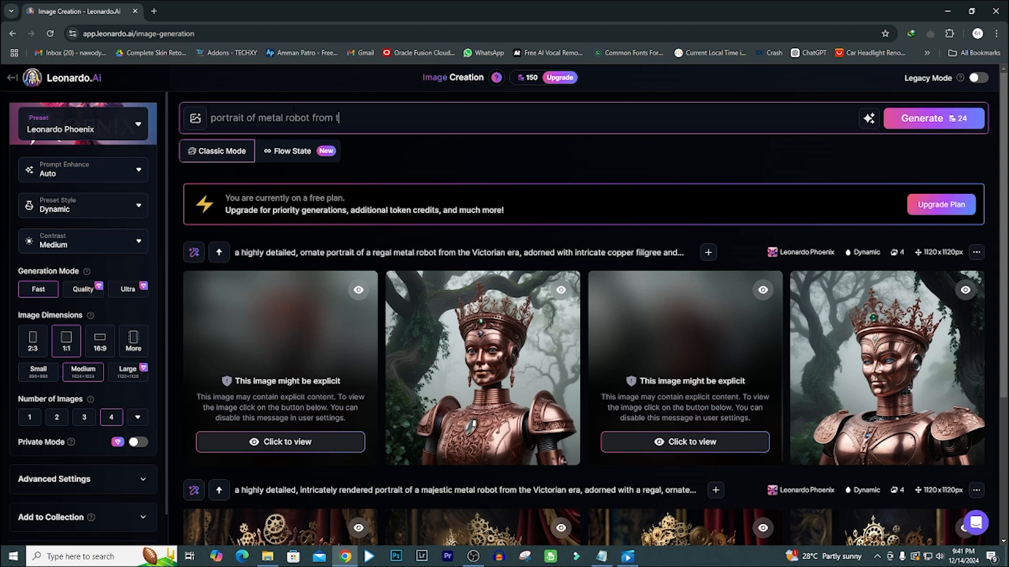
text(he victorian er)
text(a )
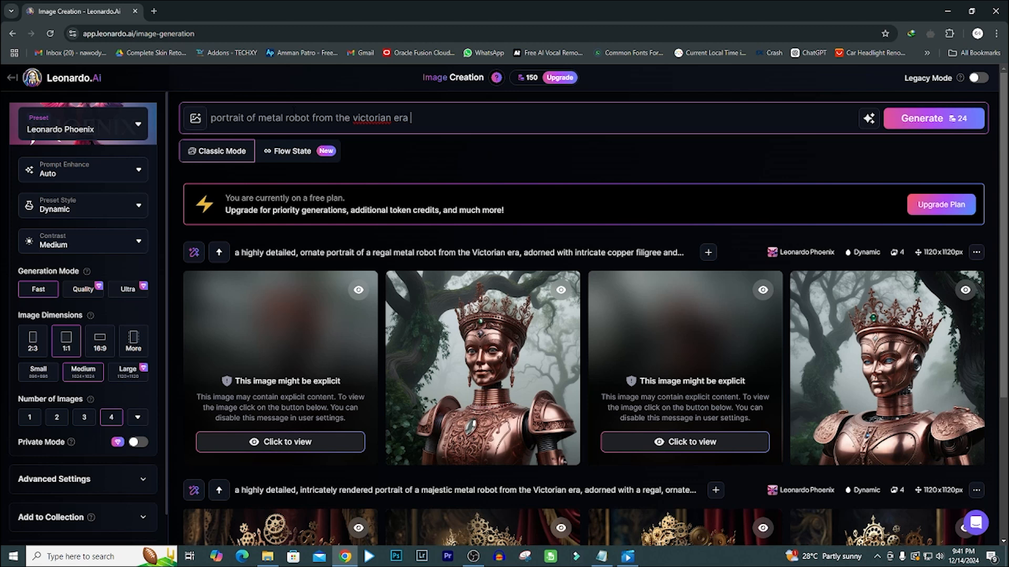
text(wearing a crown wi)
text(th)
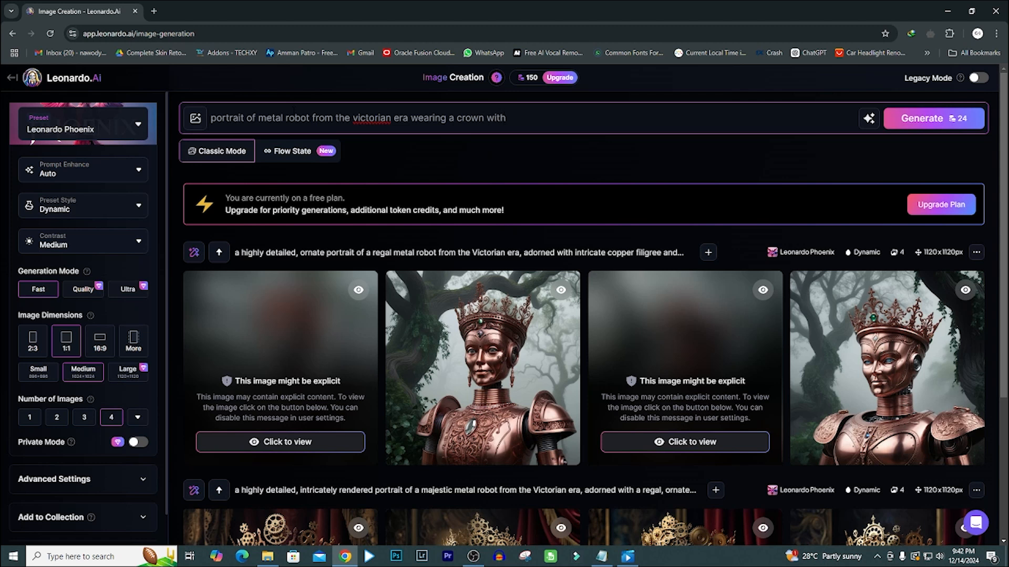
text( trees in the background)
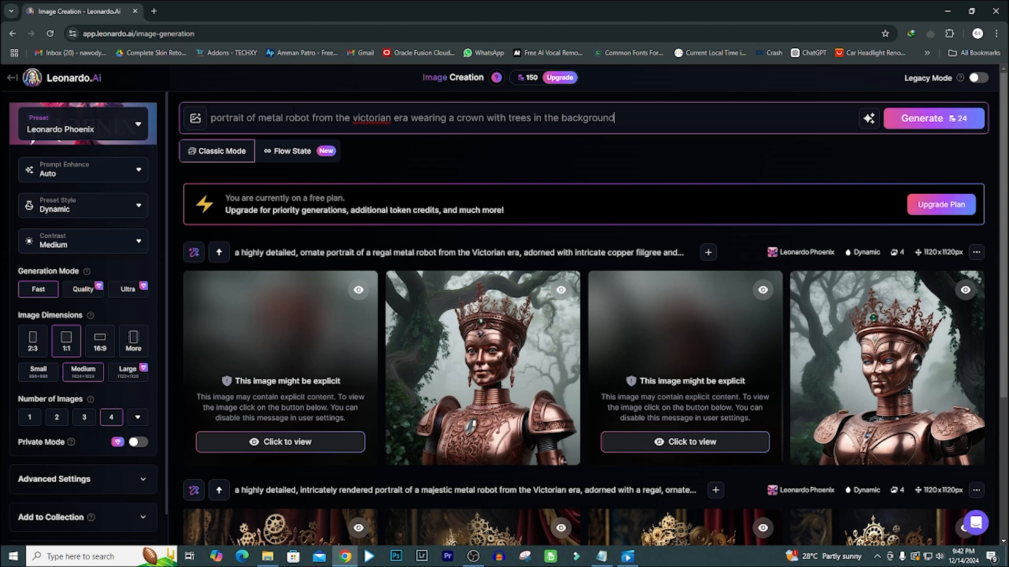
- Generate two batches of four images from the entered robot portrait prompt, keeping the Leonardo Phoenix preset and Dynamic style
click(927, 126)
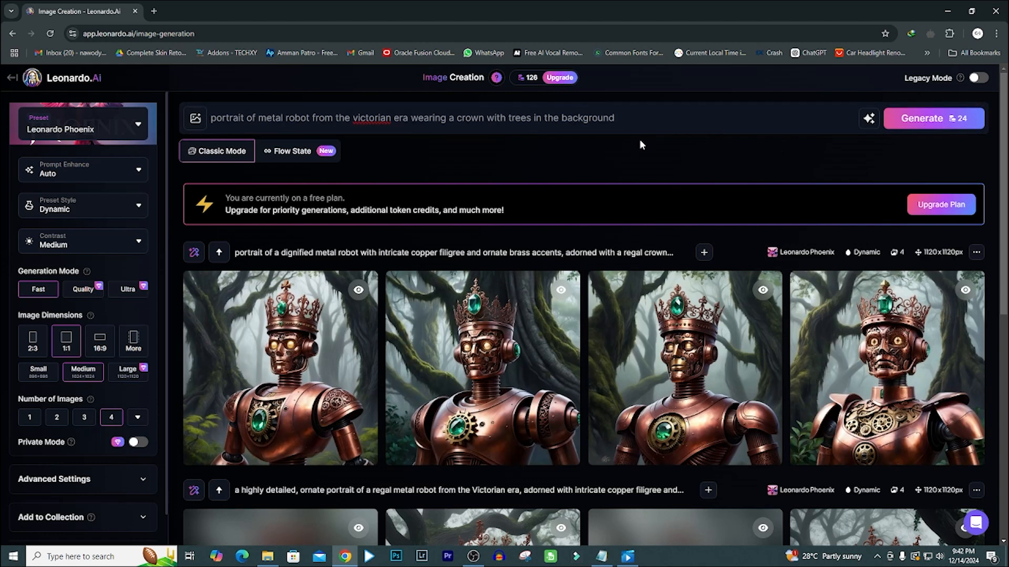
mouse_move(356, 384)
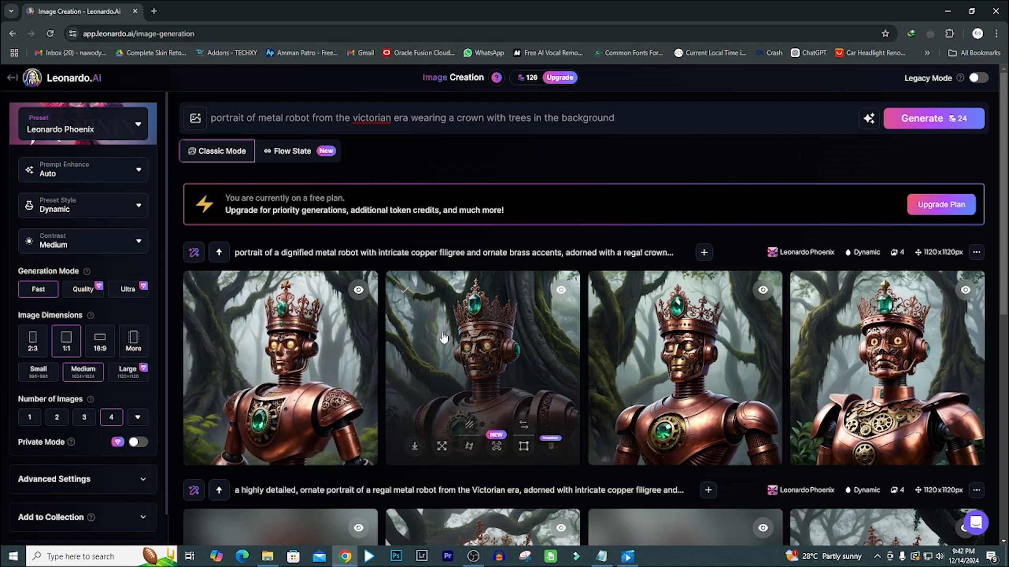
scroll(278, 315, down, 4)
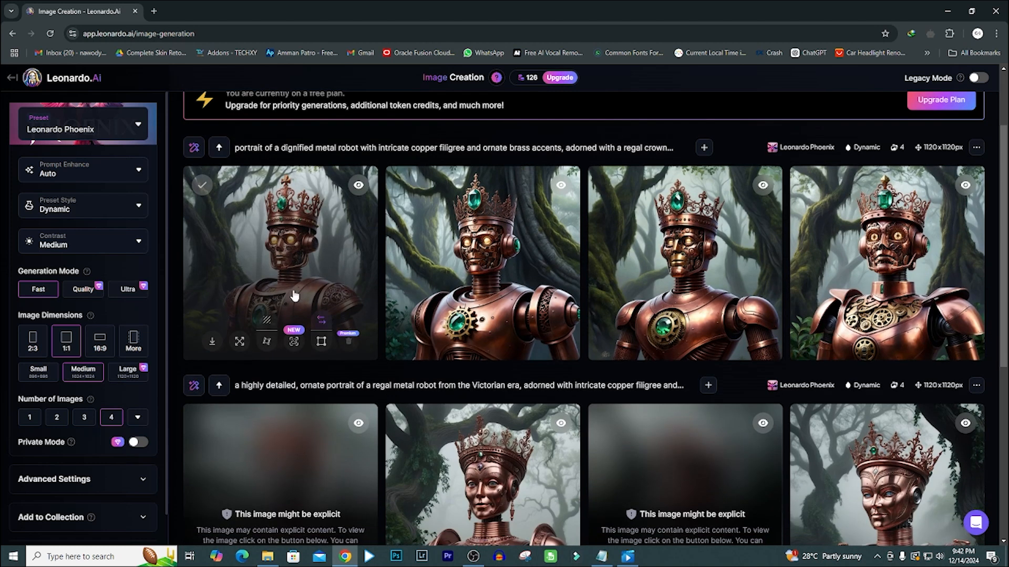
scroll(278, 285, up, 4)
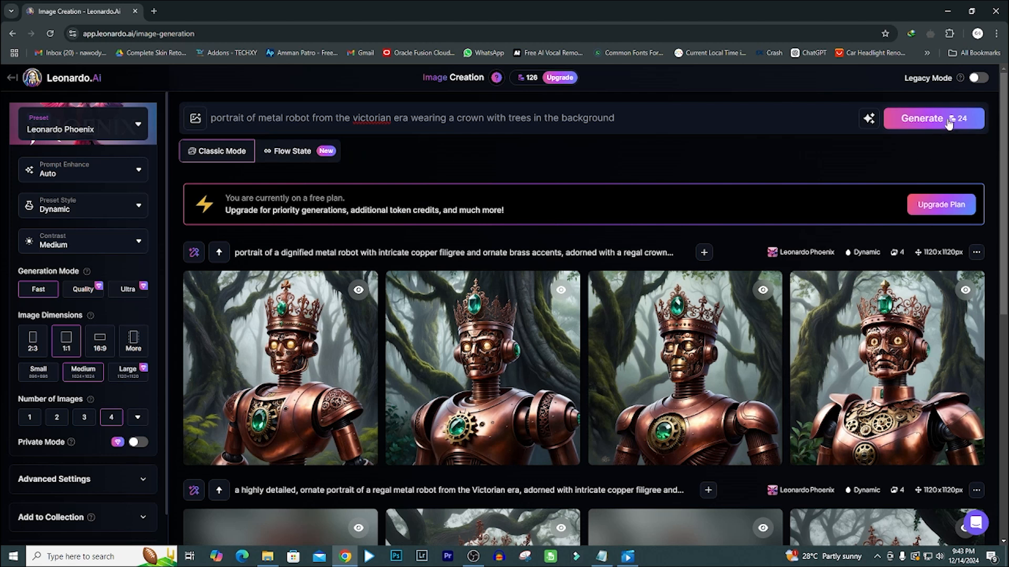
click(922, 119)
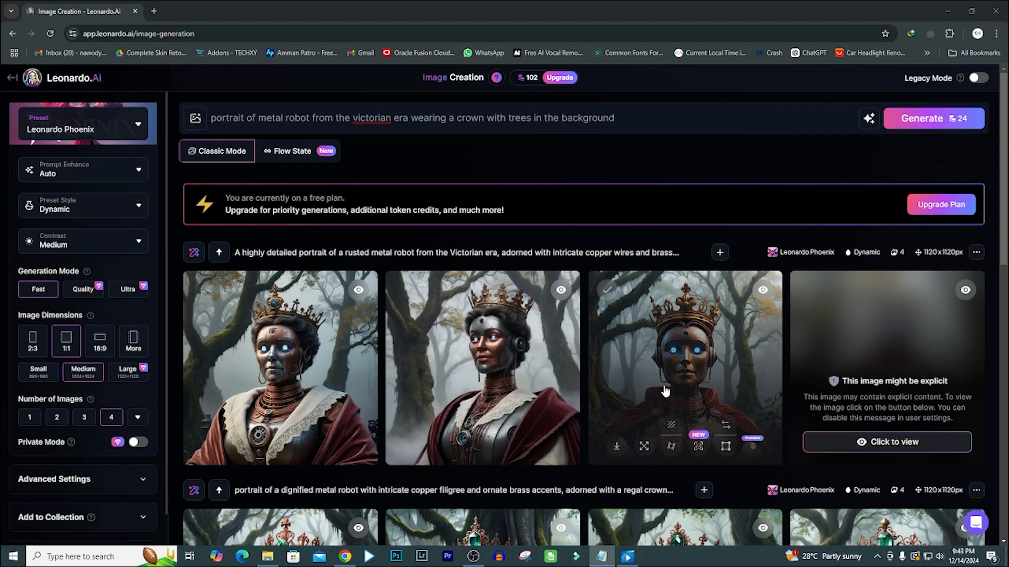
- Open the first and second robot queen portraits of the newest batch in turn, download each one and close the preview
click(286, 371)
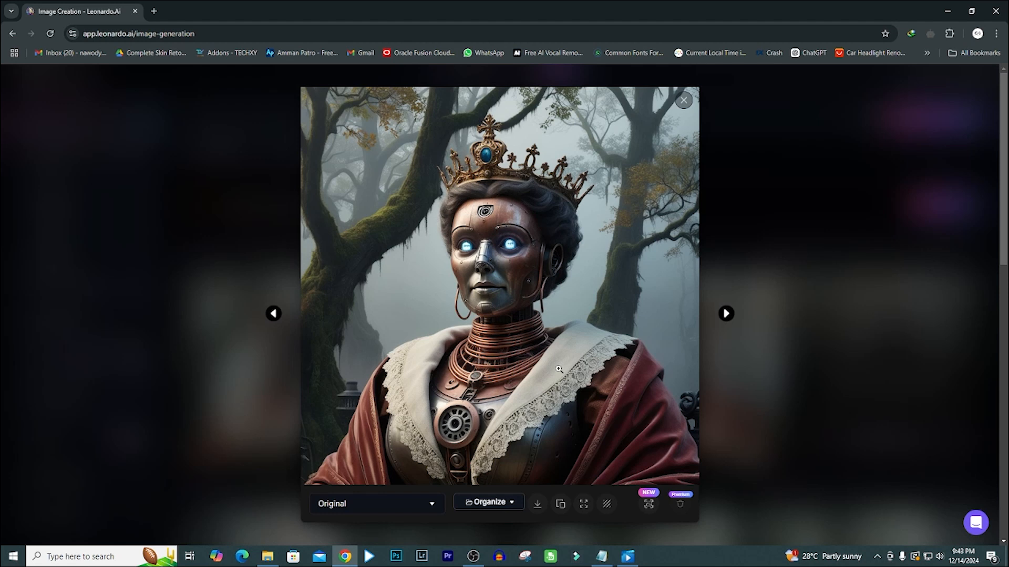
click(537, 506)
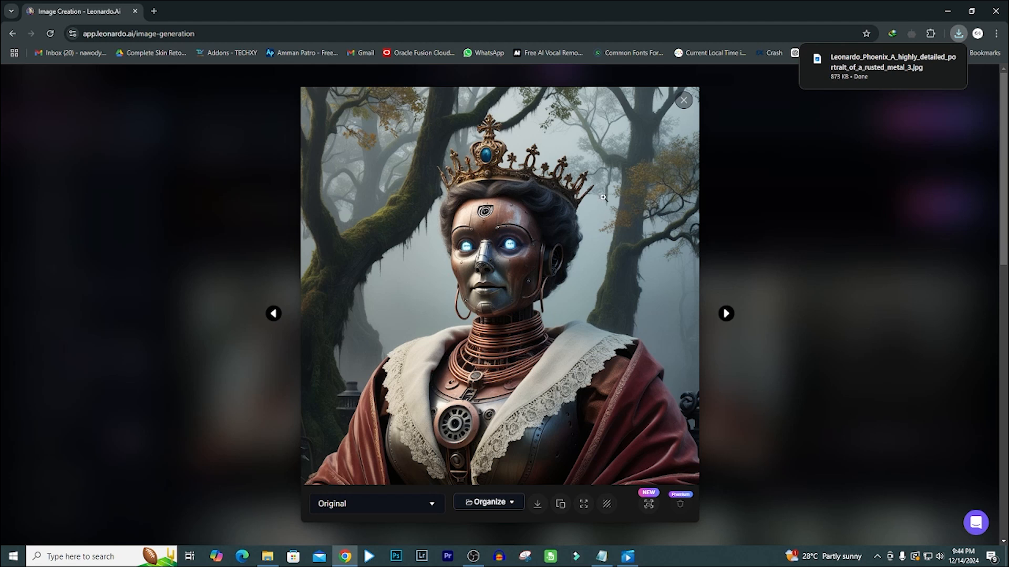
click(899, 182)
click(486, 345)
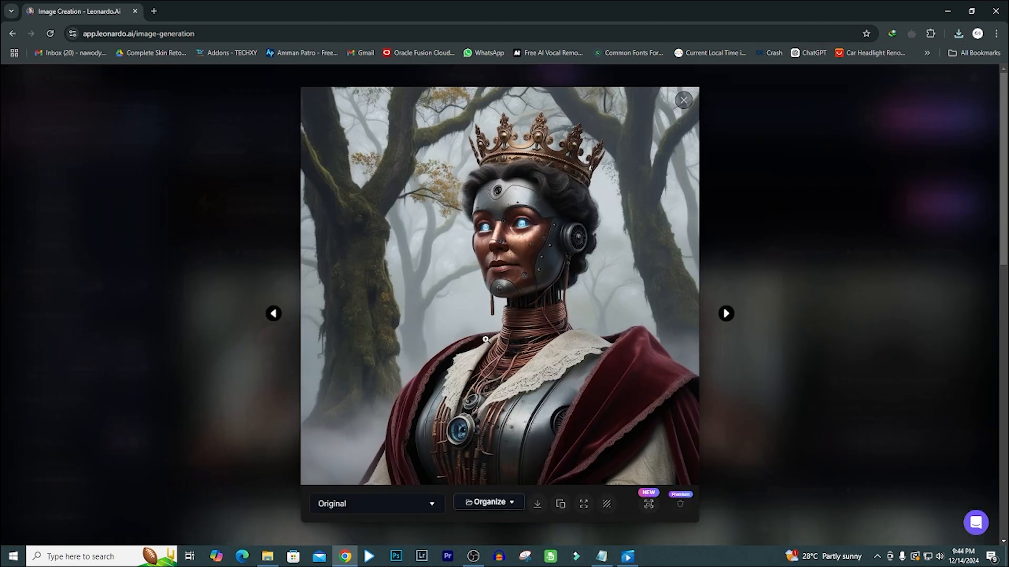
click(537, 508)
click(851, 309)
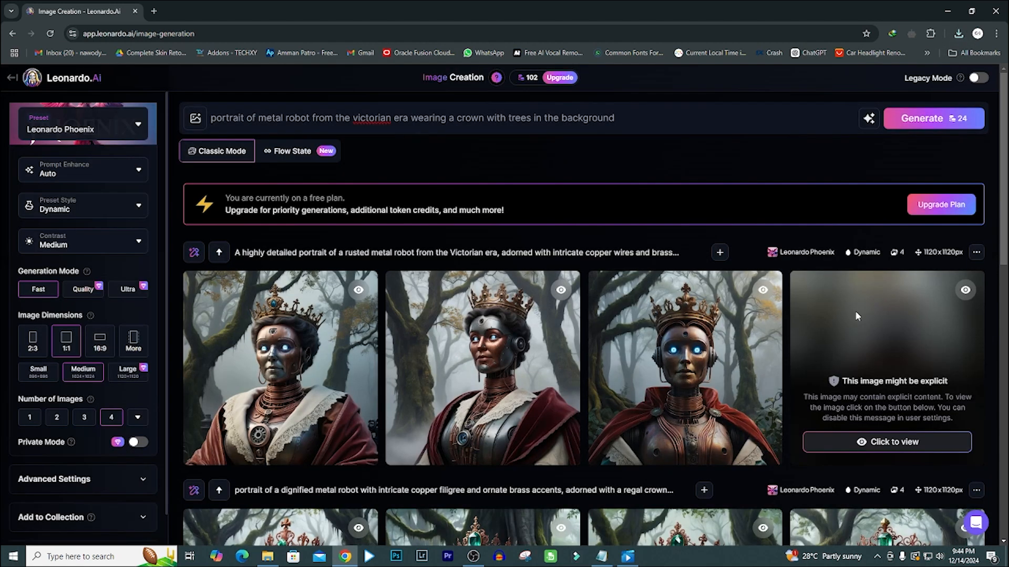
- Download the third portrait with the gear crown and red curtain from the oldest batch in the generation list
scroll(647, 297, down, 4)
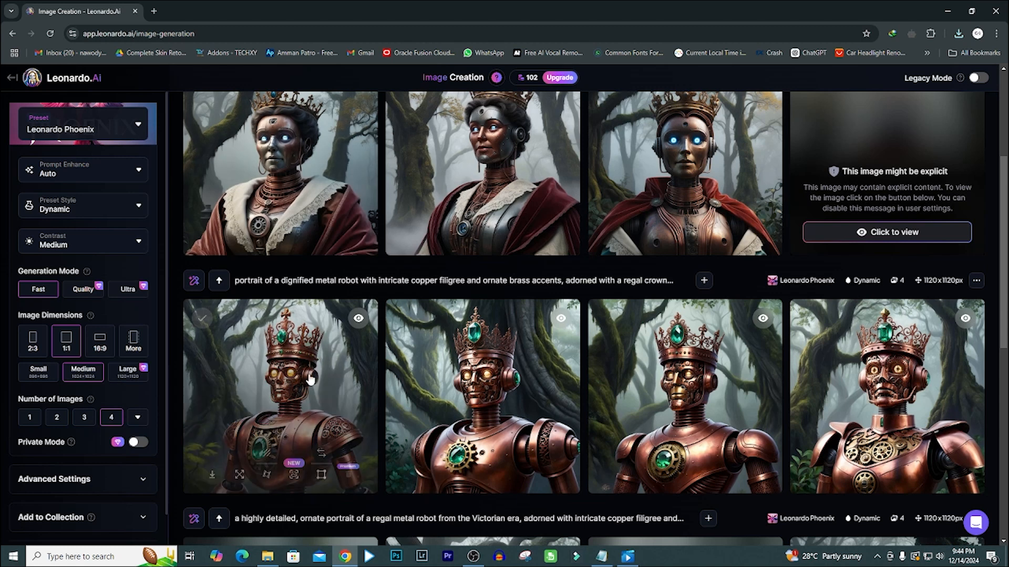
scroll(943, 390, down, 1)
scroll(944, 389, down, 4)
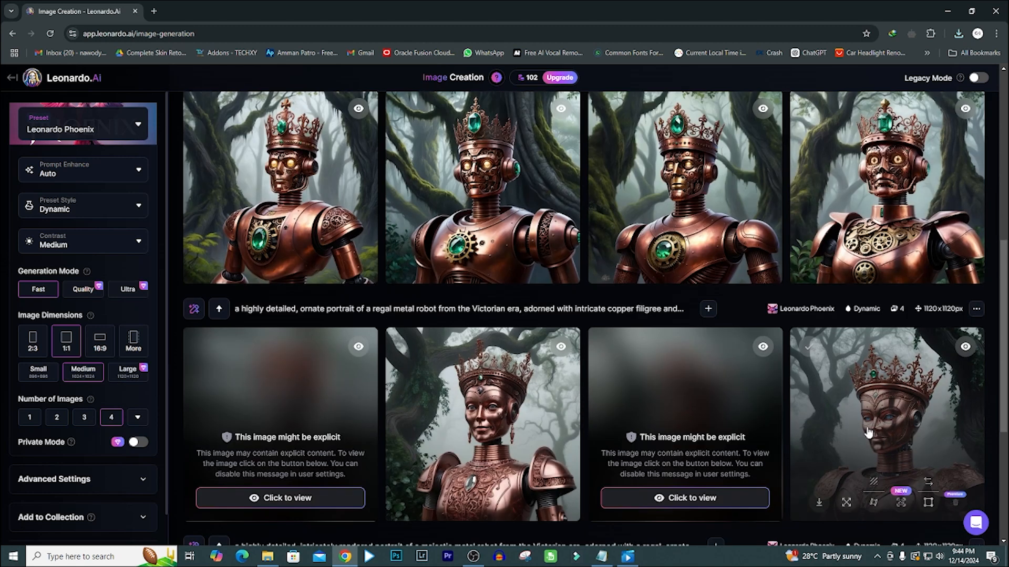
scroll(874, 423, down, 2)
scroll(878, 421, down, 3)
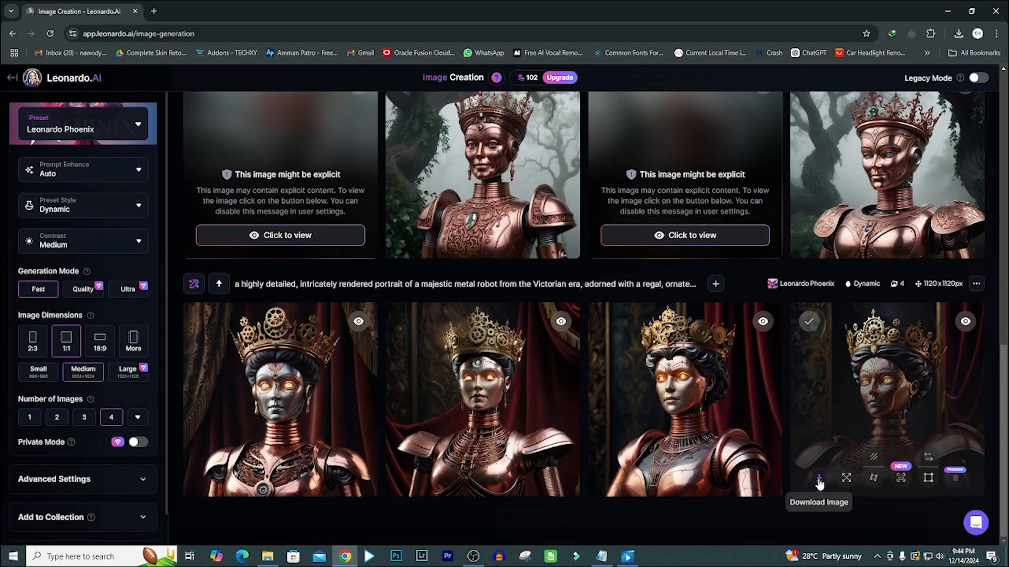
click(616, 479)
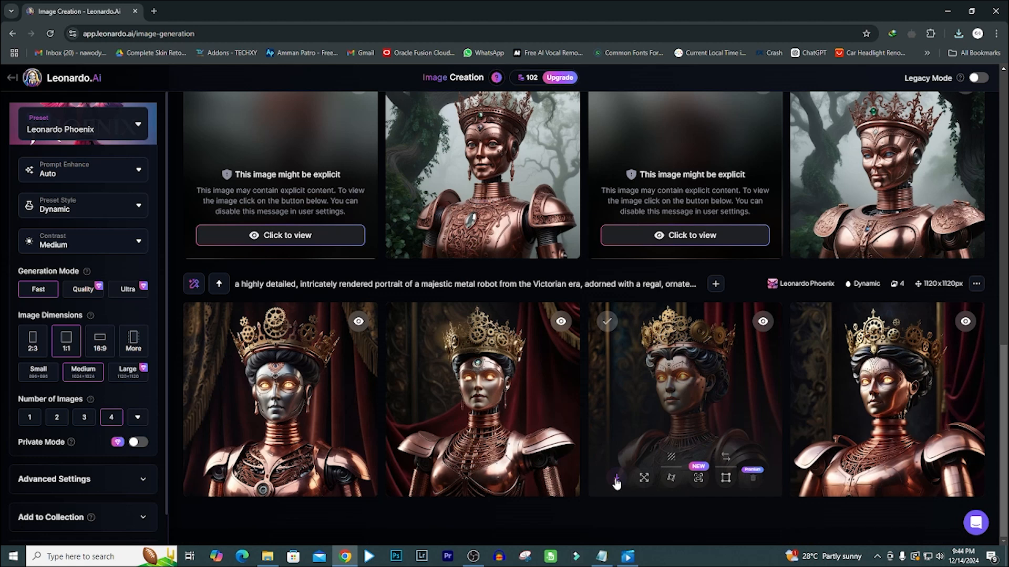
scroll(616, 481, up, 3)
scroll(616, 482, up, 6)
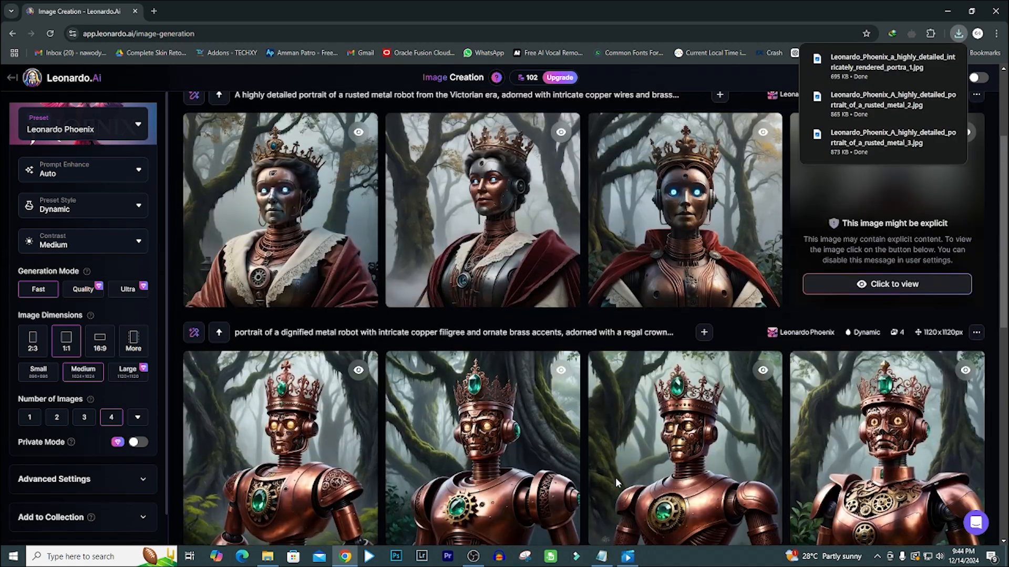